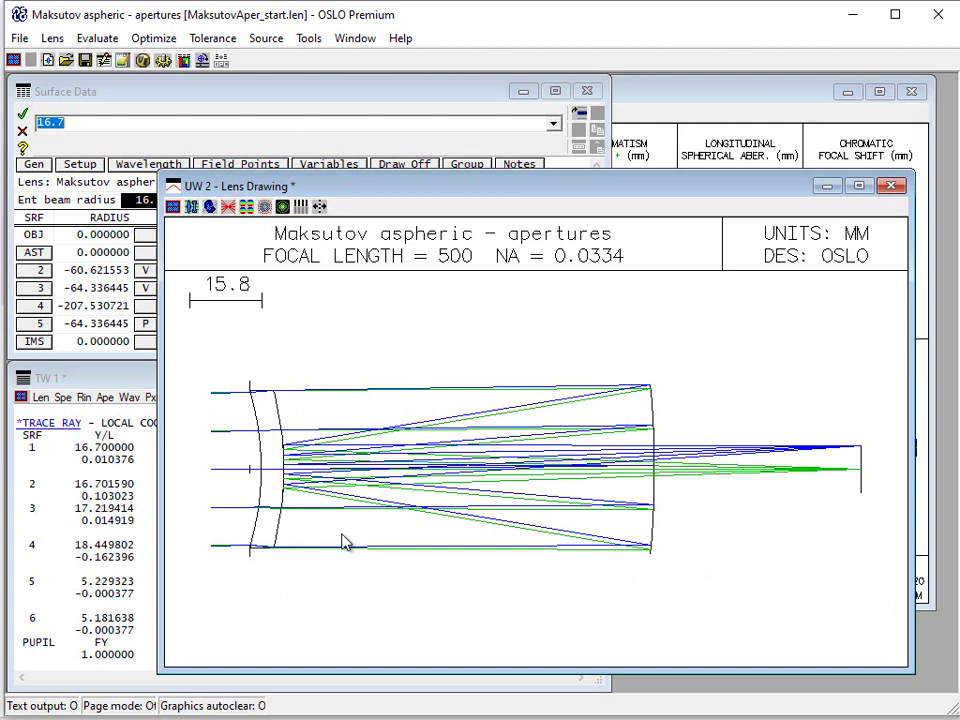
# Set surfaces 4 and 5 to the Reflect (hatch) glass option, then view the lens drawing
pyautogui.click(311, 92)
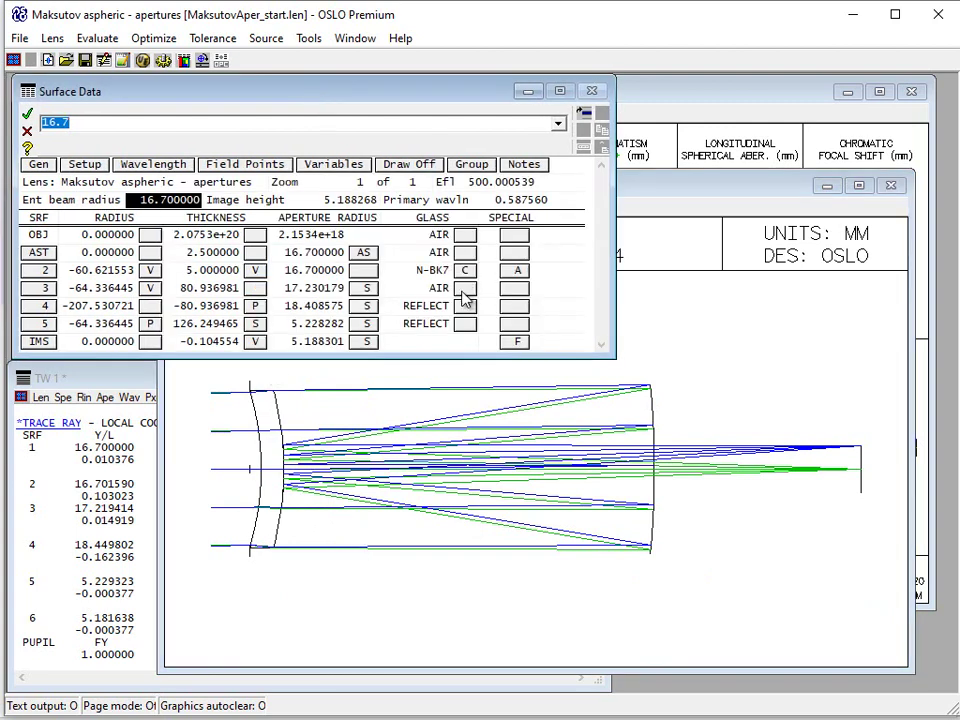
pyautogui.click(465, 306)
pyautogui.click(544, 355)
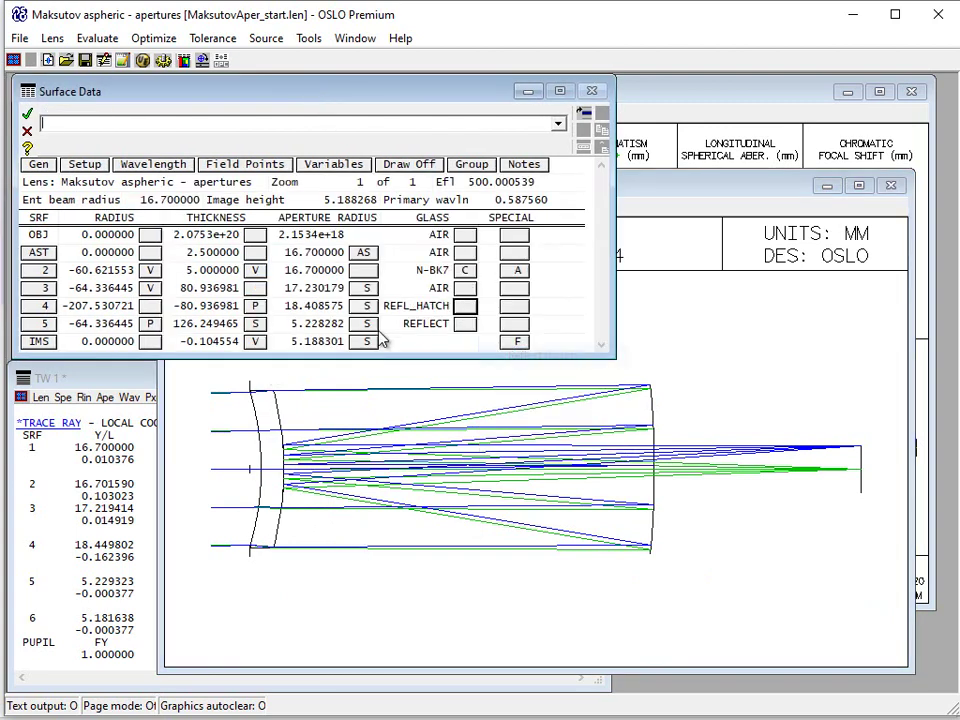
pyautogui.click(465, 325)
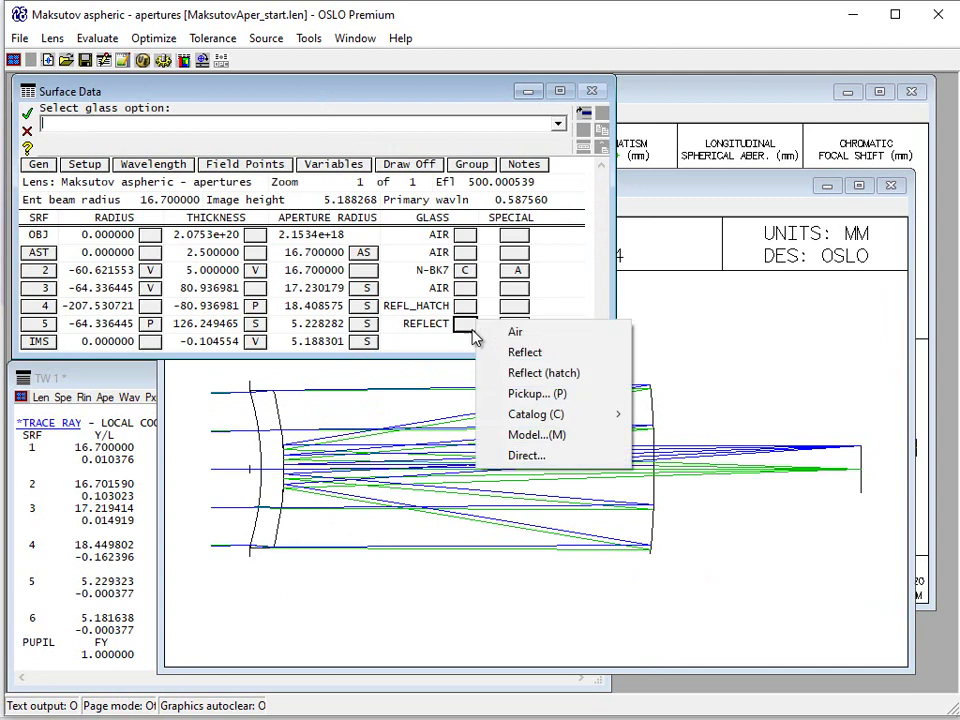
pyautogui.click(500, 372)
pyautogui.click(358, 418)
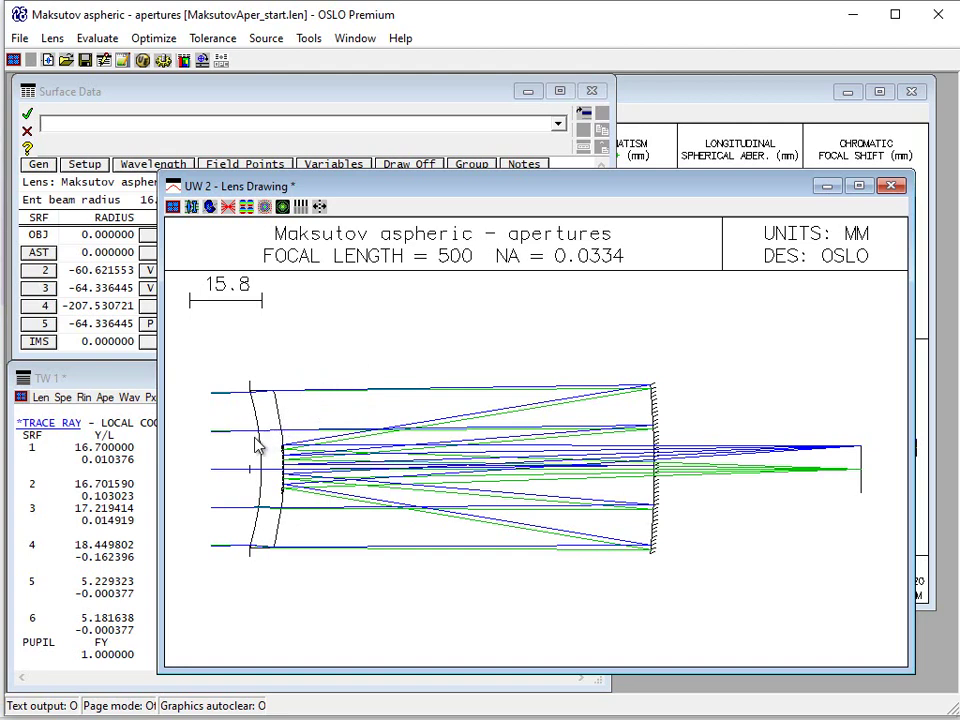
pyautogui.scroll(1, 332, 497)
pyautogui.click(192, 207)
pyautogui.click(209, 276)
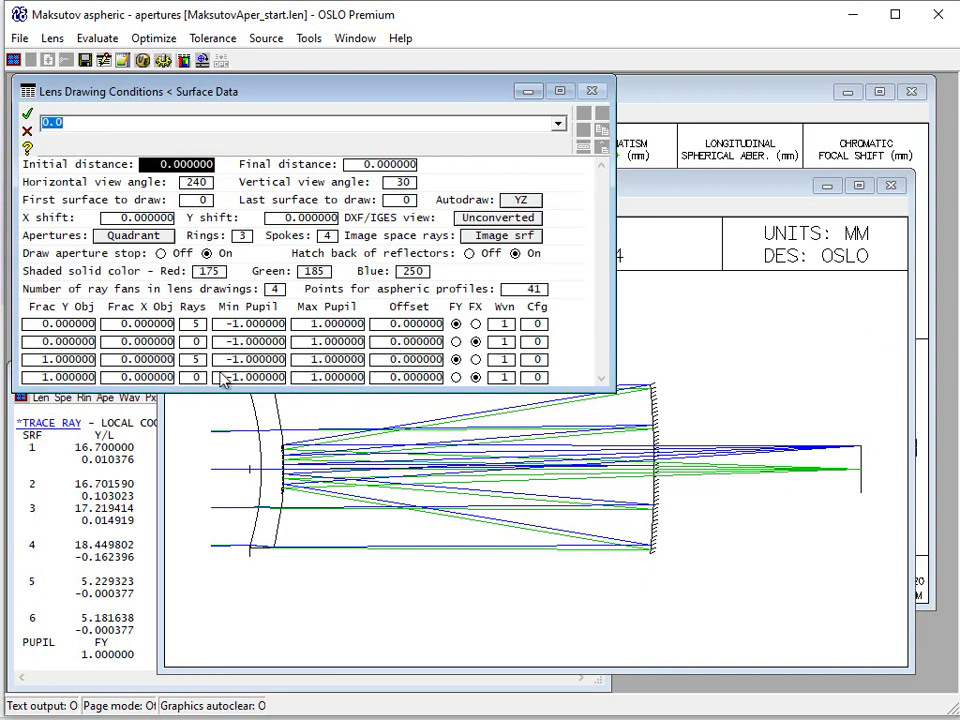
pyautogui.click(28, 117)
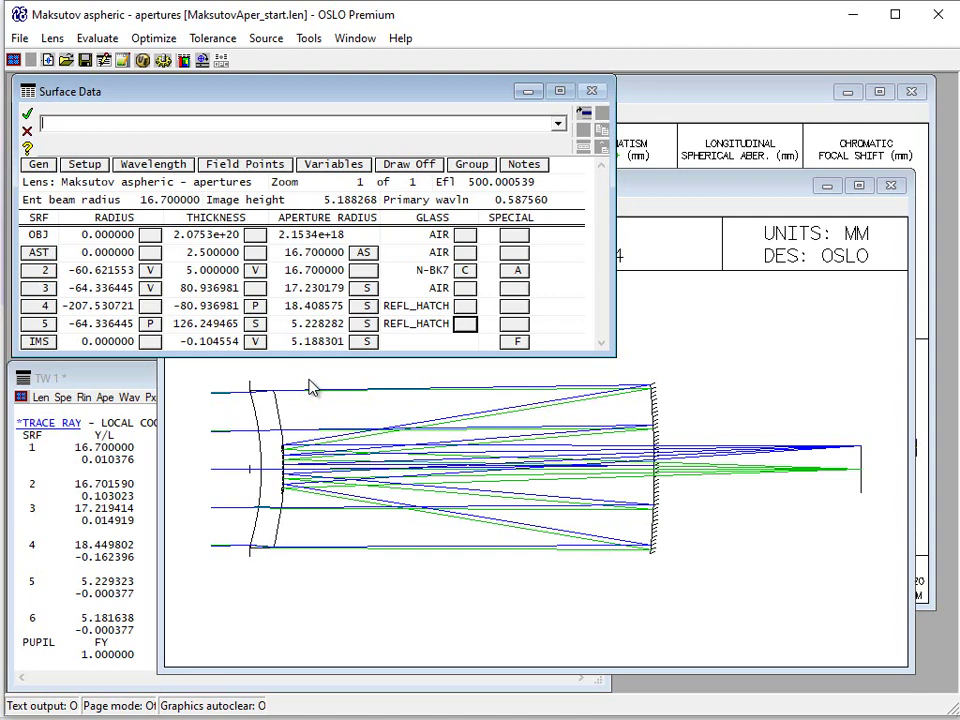
pyautogui.click(474, 489)
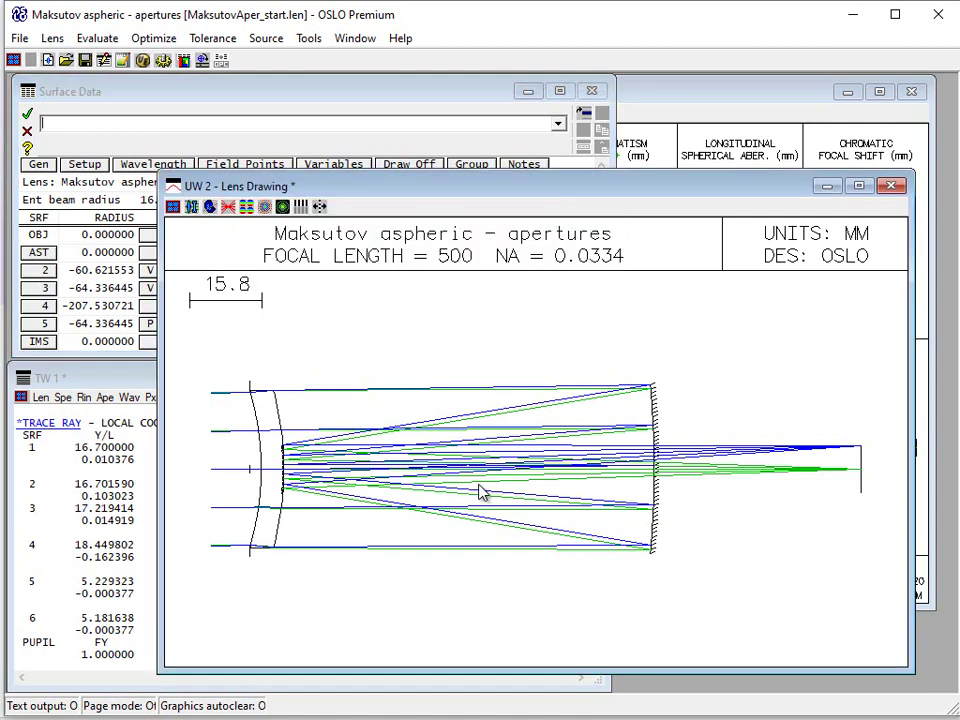
pyautogui.click(681, 111)
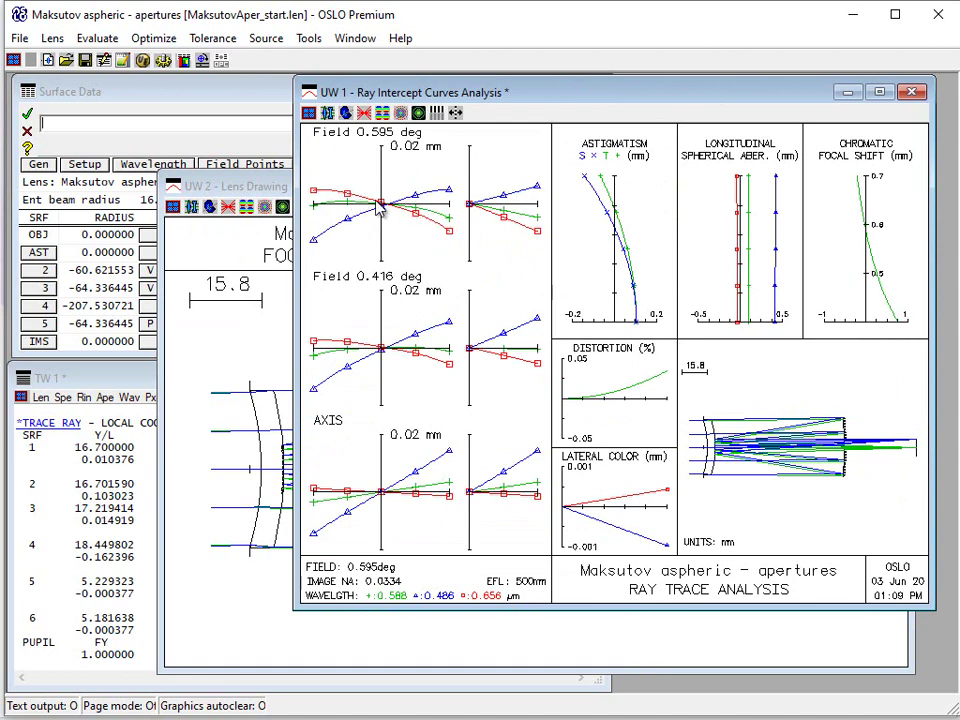
pyautogui.click(405, 499)
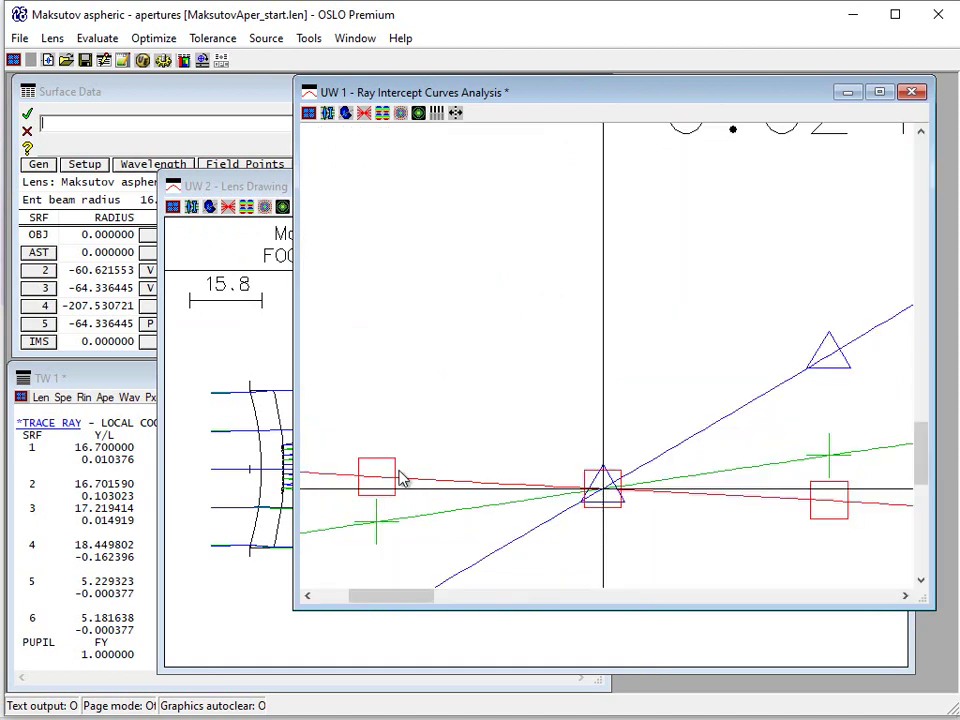
pyautogui.click(579, 487)
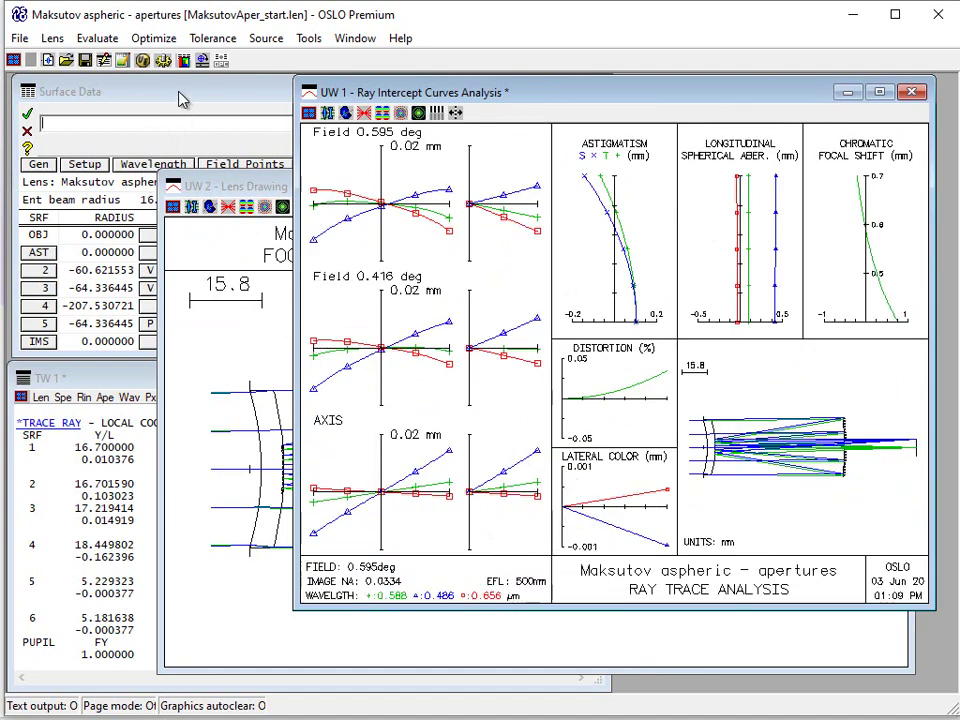
pyautogui.click(258, 343)
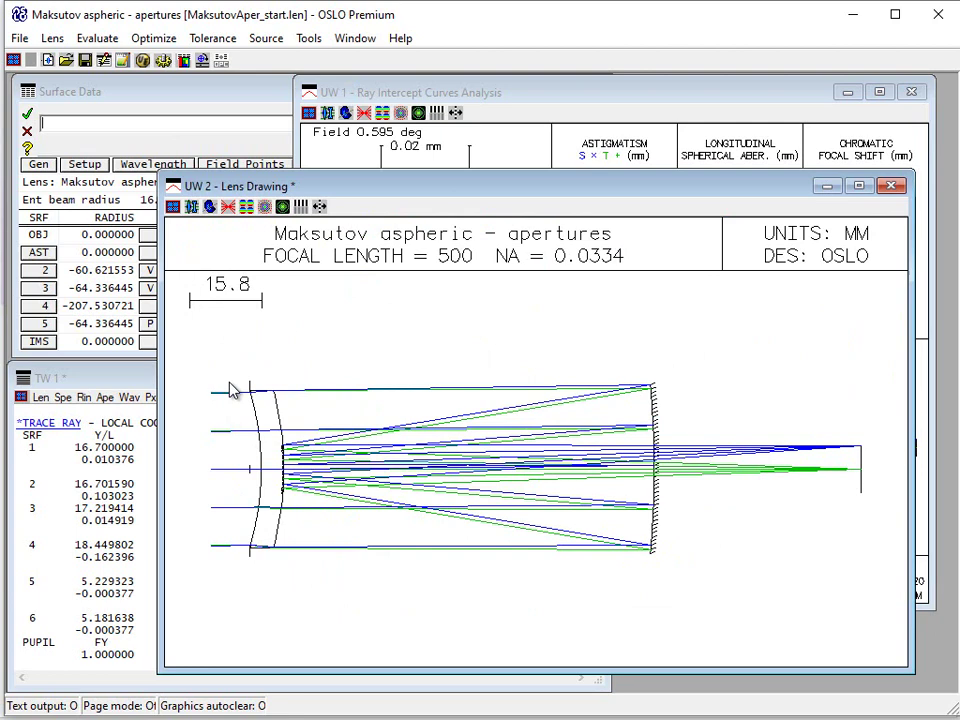
pyautogui.scroll(3, 321, 382)
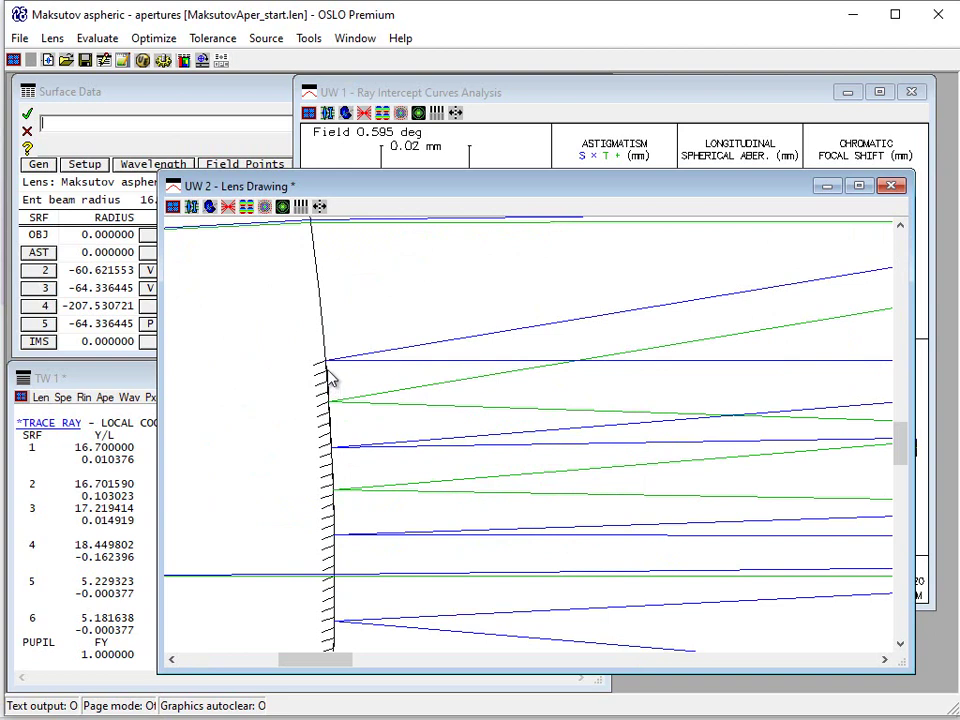
pyautogui.scroll(-3, 331, 378)
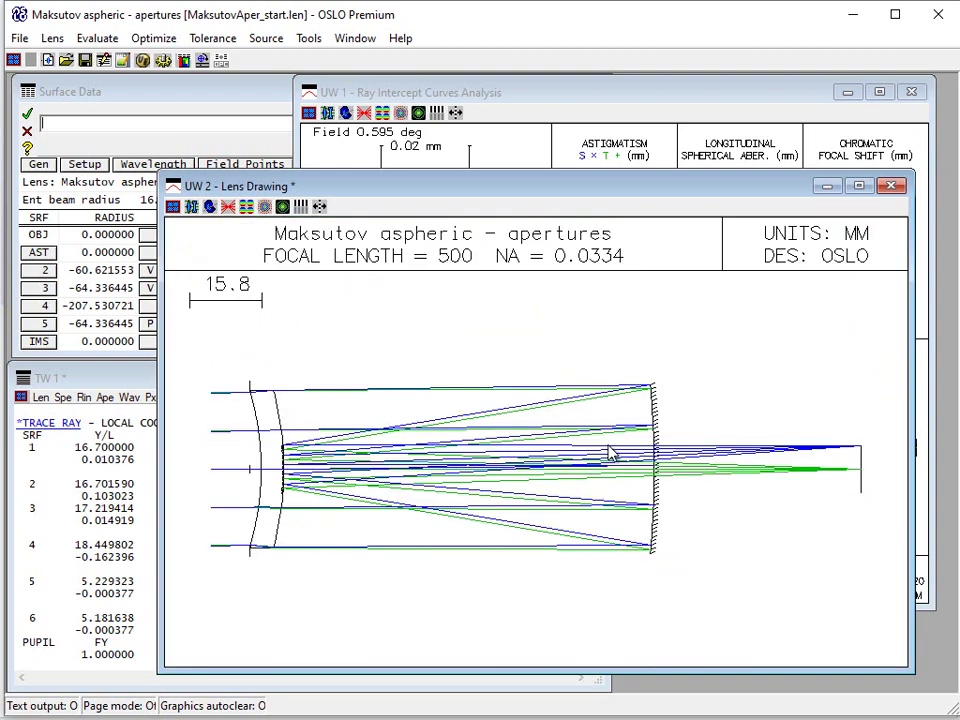
pyautogui.moveTo(643, 428); pyautogui.dragTo(692, 480)
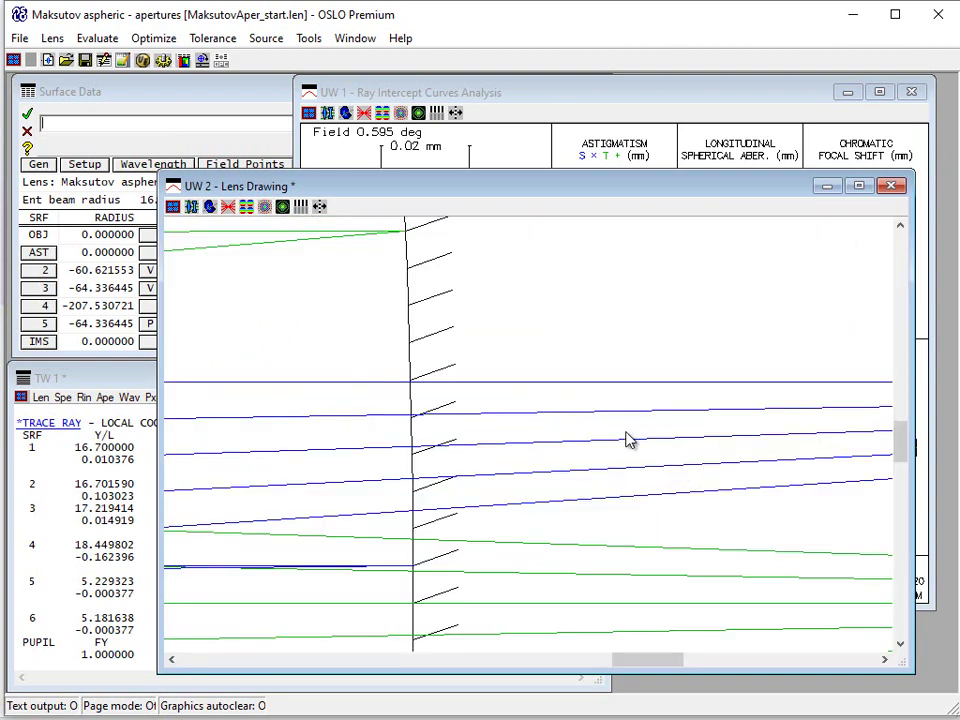
pyautogui.scroll(-3, 405, 412)
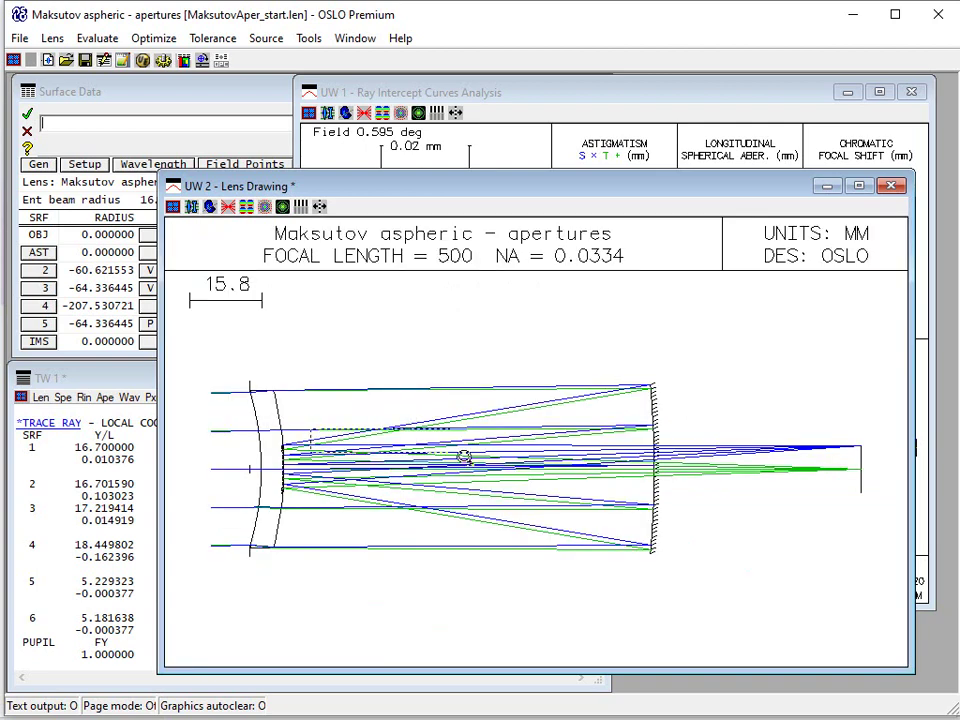
pyautogui.scroll(3, 480, 458)
pyautogui.scroll(-3, 371, 404)
pyautogui.scroll(3, 579, 435)
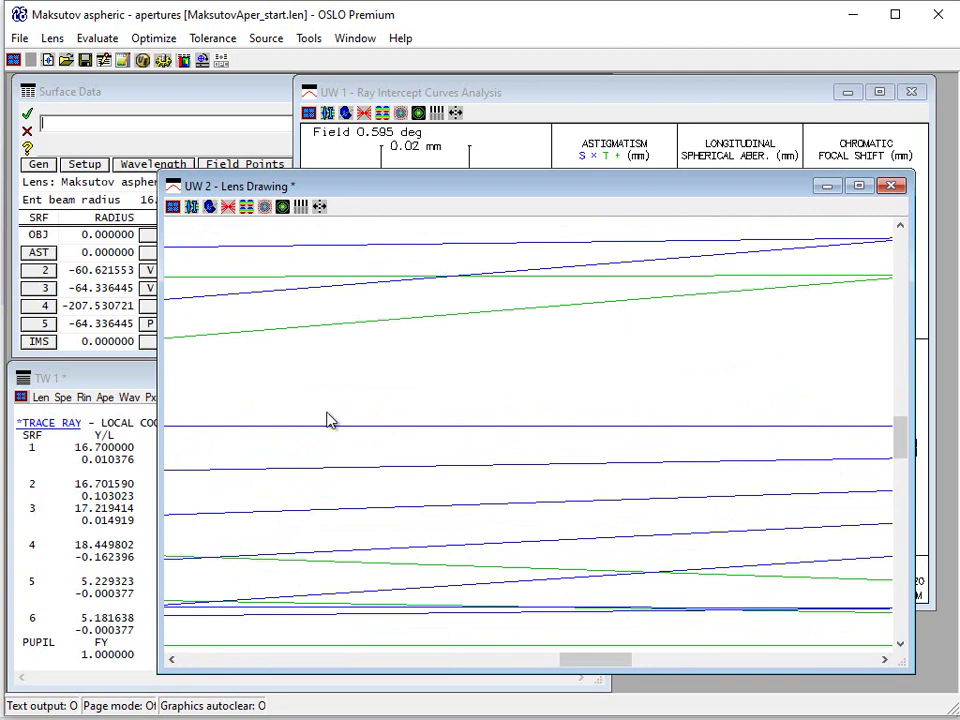
pyautogui.scroll(-3, 431, 427)
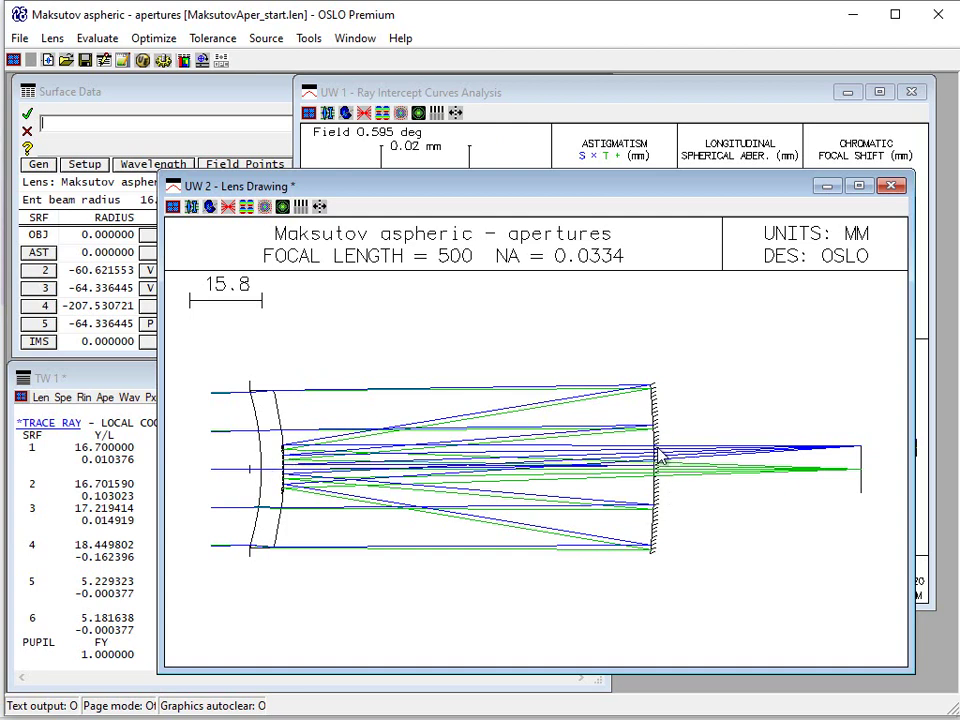
# Raise the Surface Data spreadsheet above the ray-traced Maksutov lens drawing
pyautogui.click(228, 118)
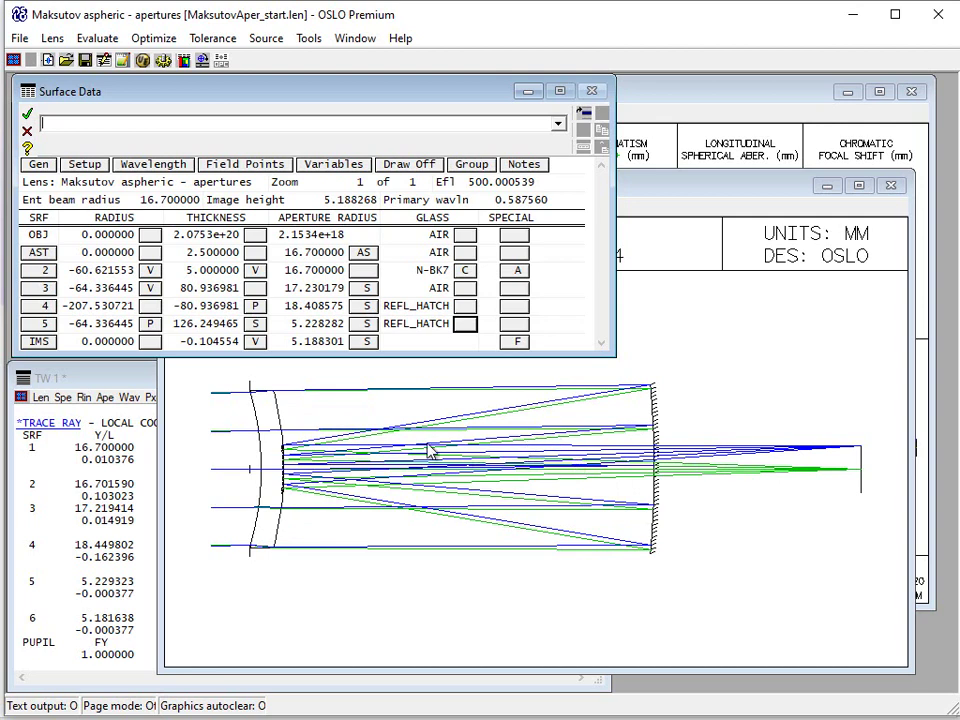
# Raise the lens drawing, zoom into the secondary mirror, then zoom back out to the full view
pyautogui.click(290, 455)
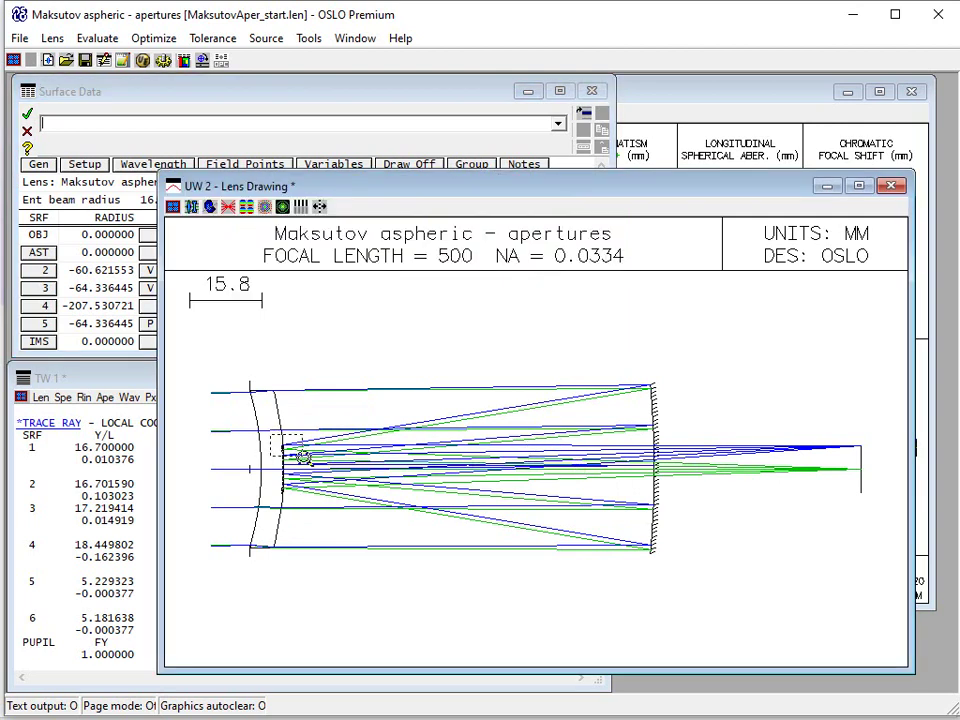
pyautogui.scroll(3, 310, 454)
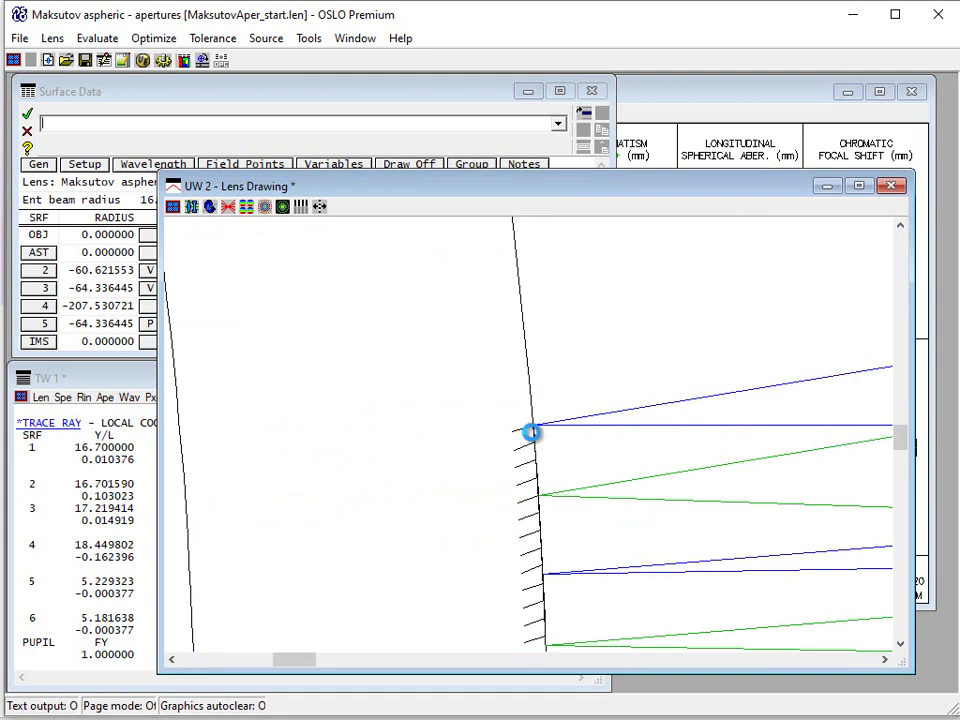
pyautogui.scroll(-3, 531, 433)
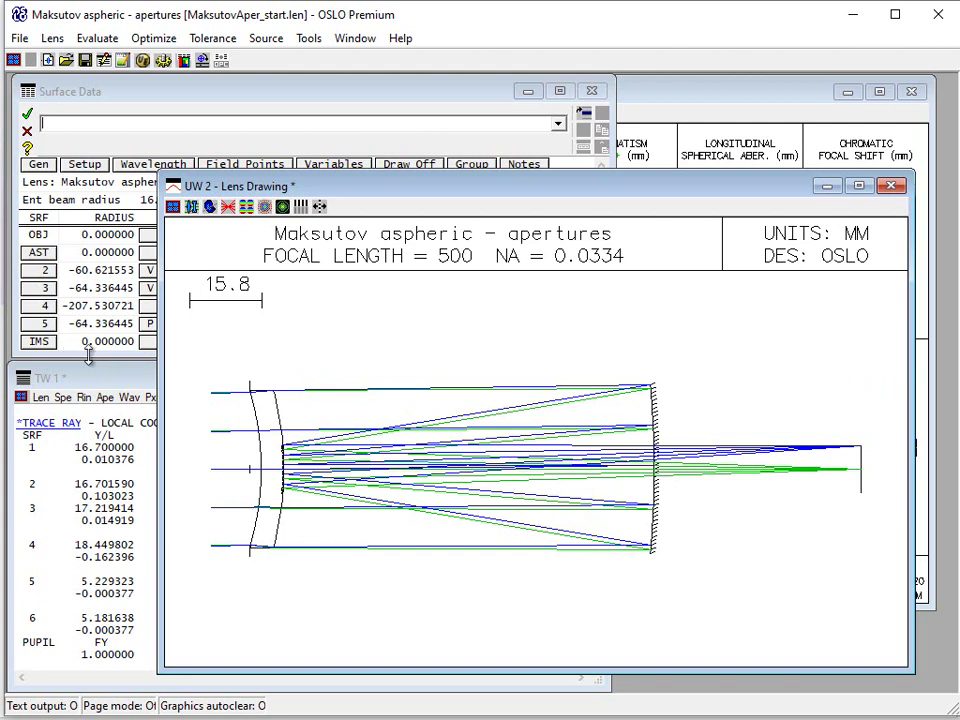
# Clear the text window and SS buffer, and uncheck its Aberrations tool set
pyautogui.click(155, 118)
pyautogui.click(145, 410)
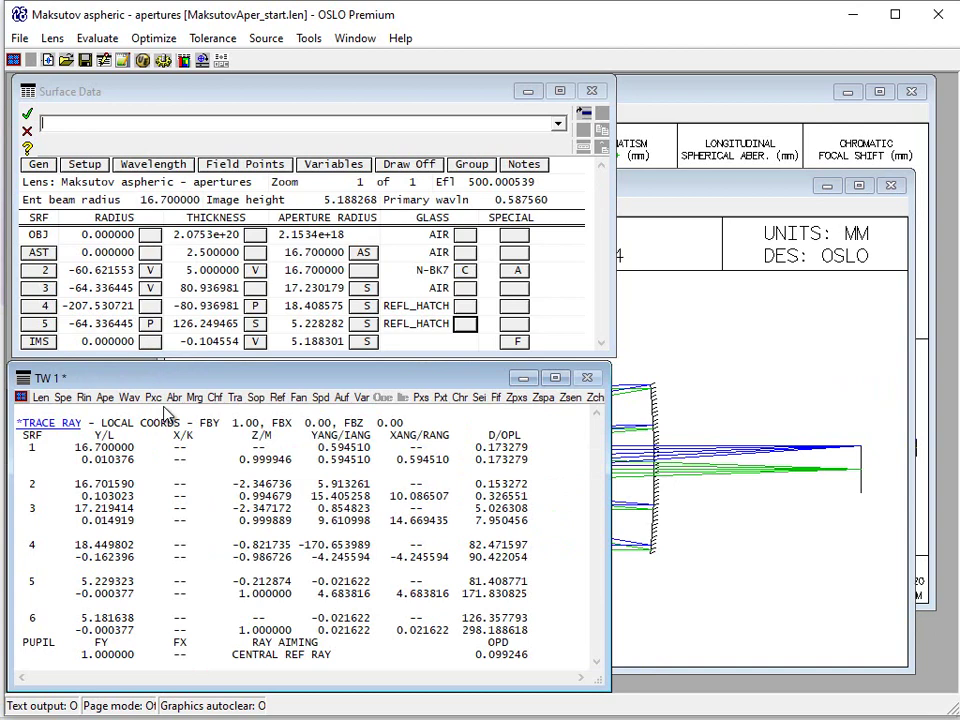
pyautogui.rightClick(585, 535)
pyautogui.click(604, 525)
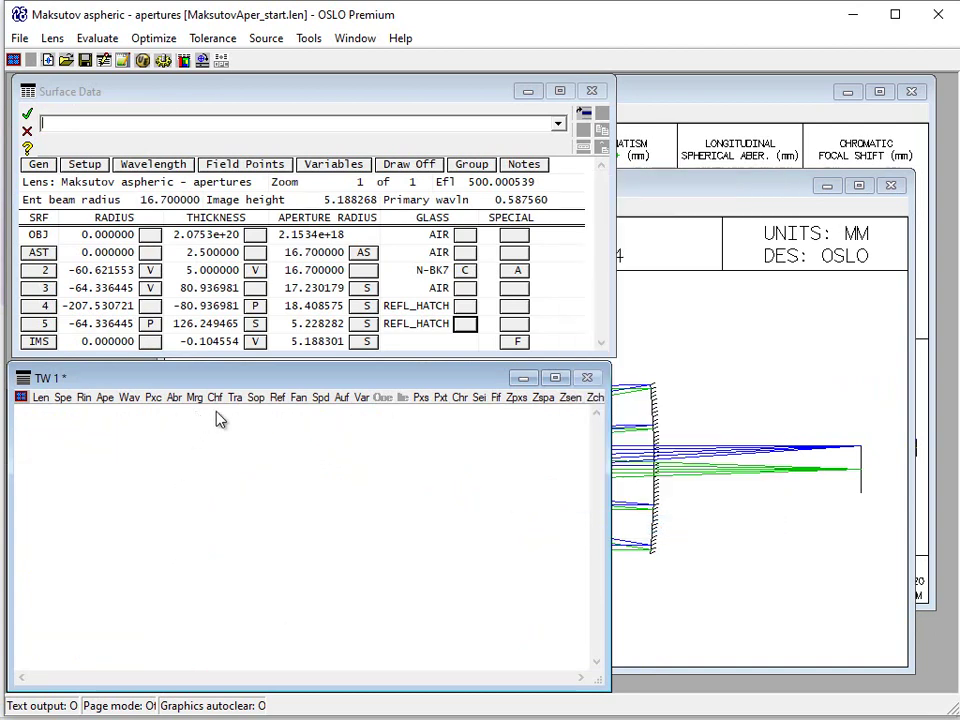
pyautogui.click(21, 397)
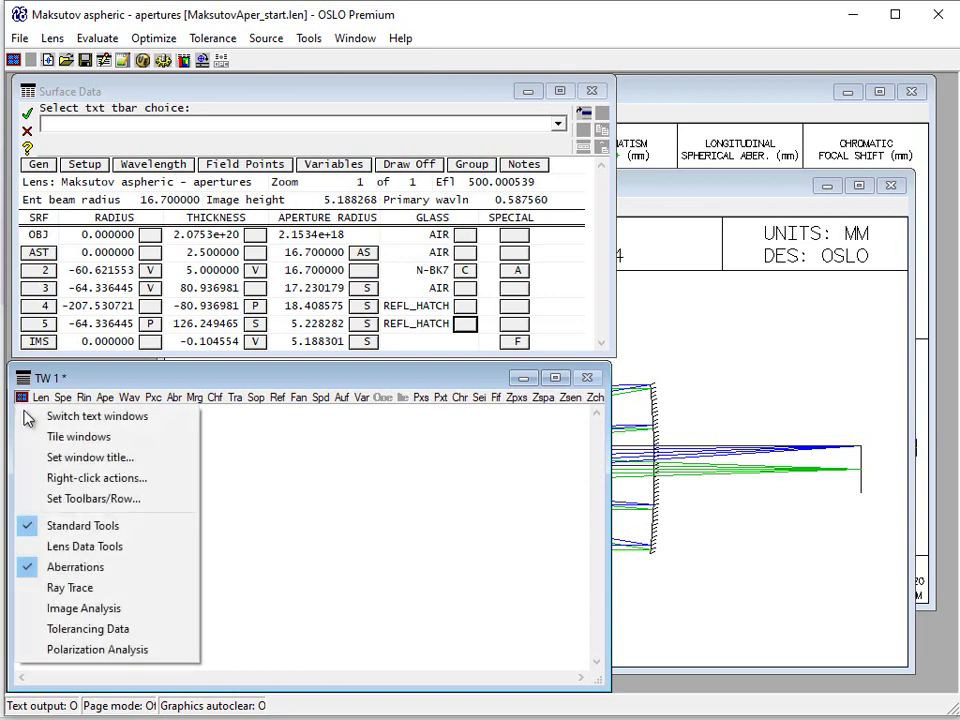
pyautogui.click(90, 567)
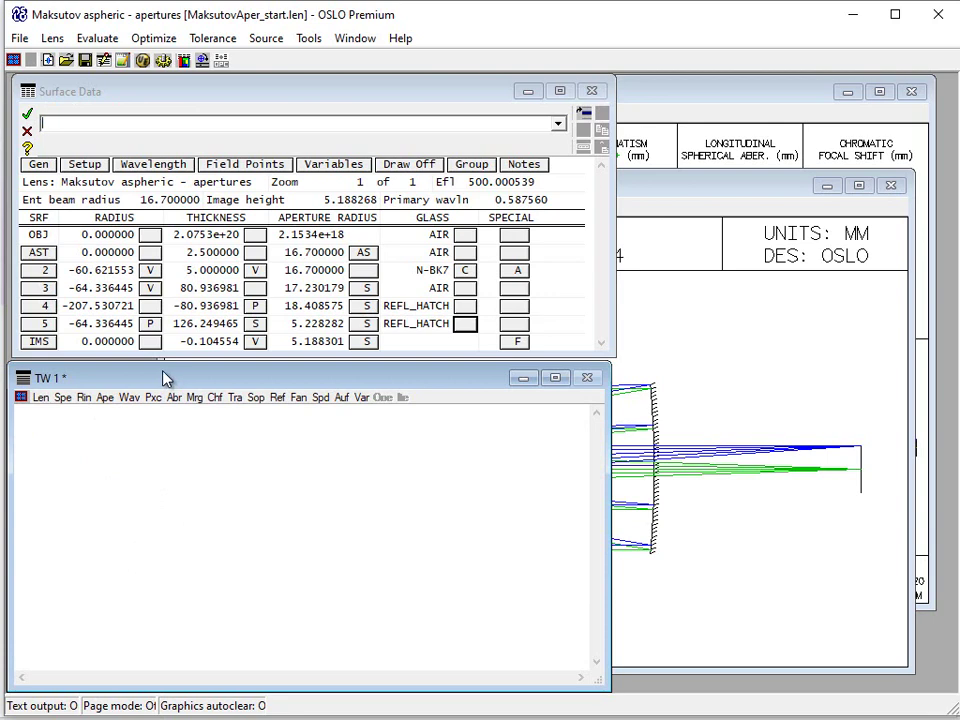
# Raise the lens drawing, then put the Surface Data spreadsheet on top of it
pyautogui.click(685, 441)
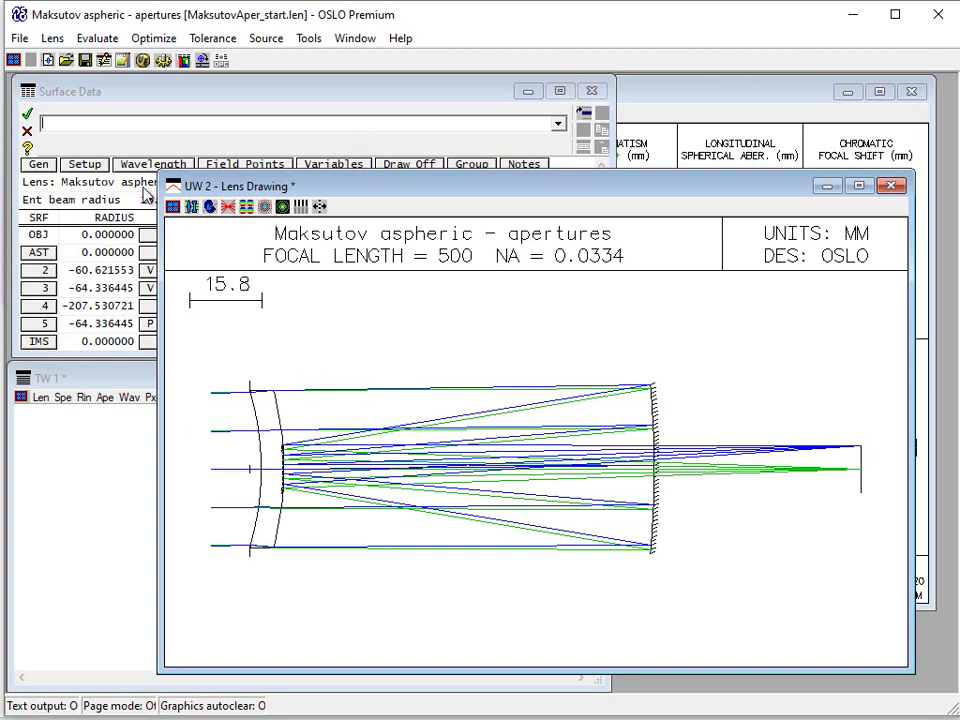
pyautogui.click(184, 104)
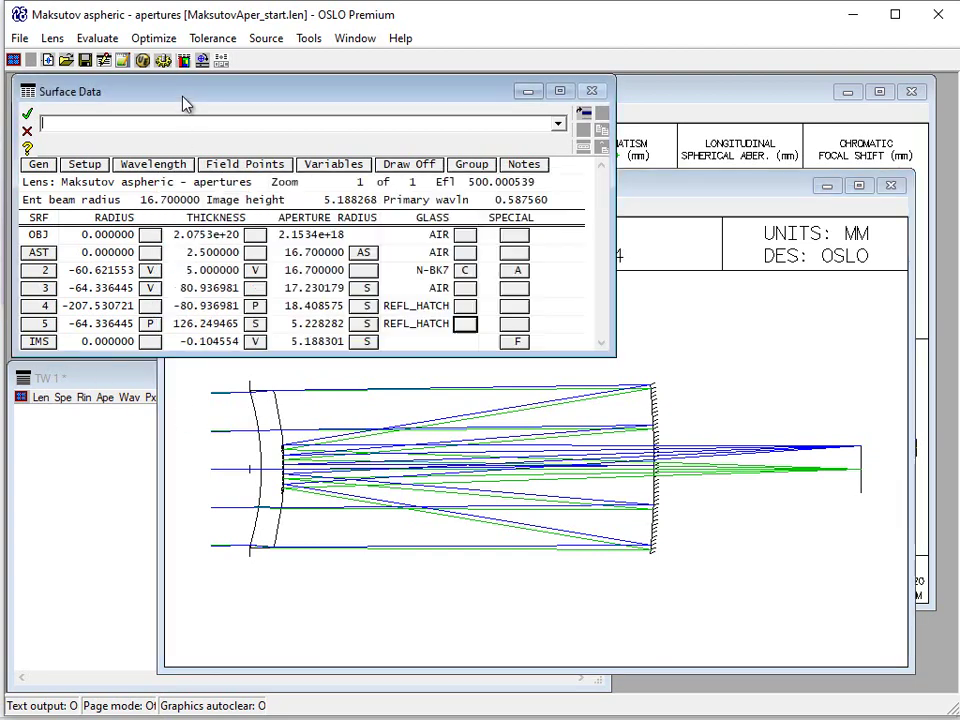
# In Single Ray Trace, set the object point to full field height, FBY 1.0
pyautogui.click(96, 38)
pyautogui.click(129, 197)
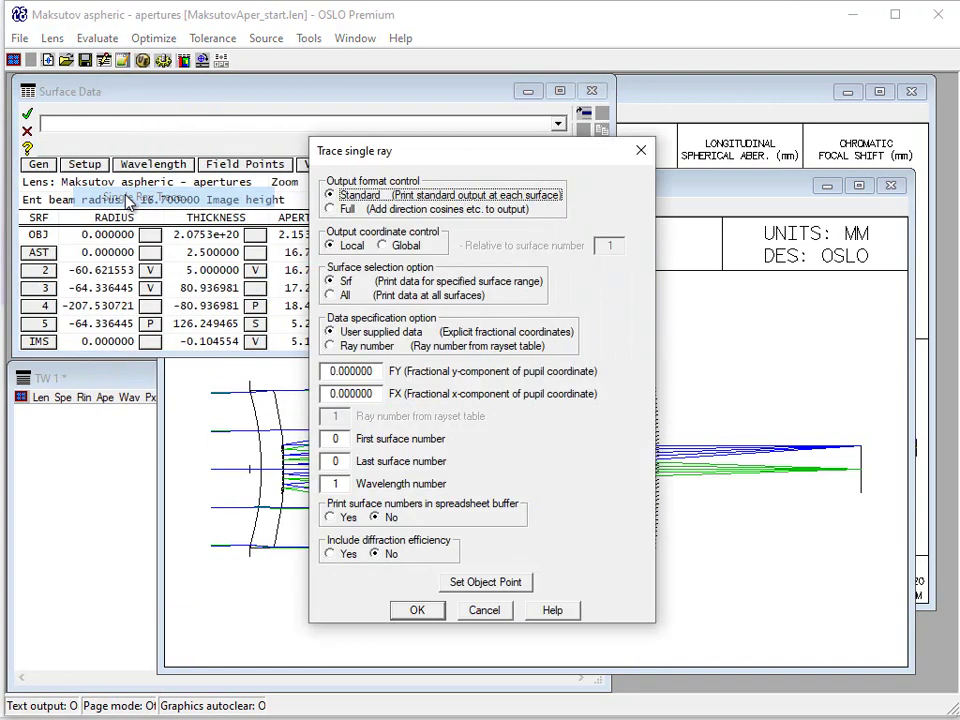
pyautogui.click(484, 610)
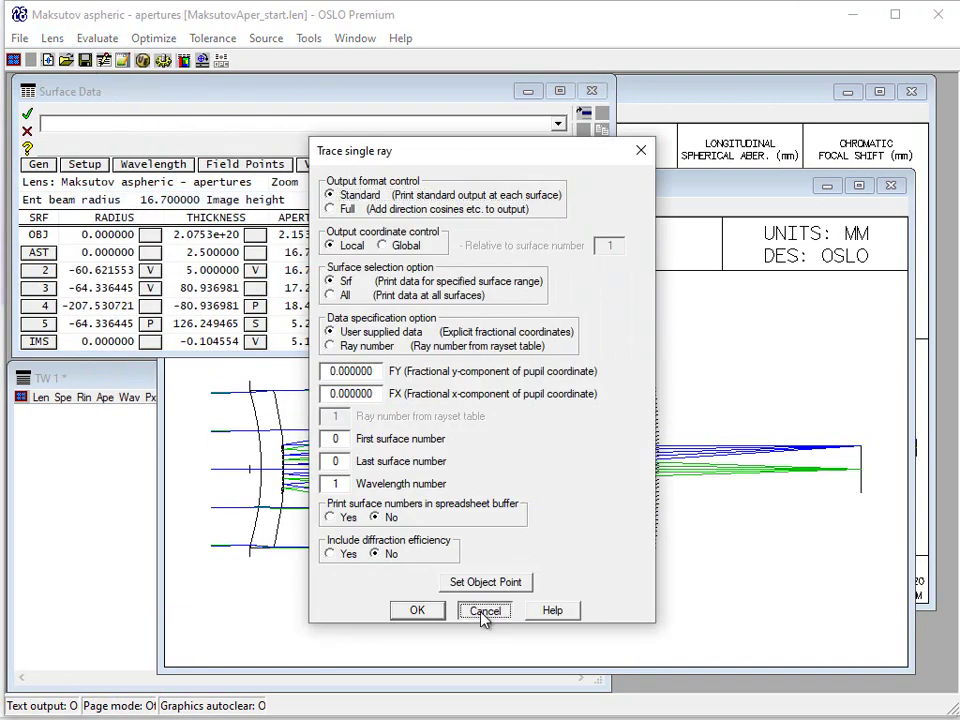
pyautogui.click(97, 38)
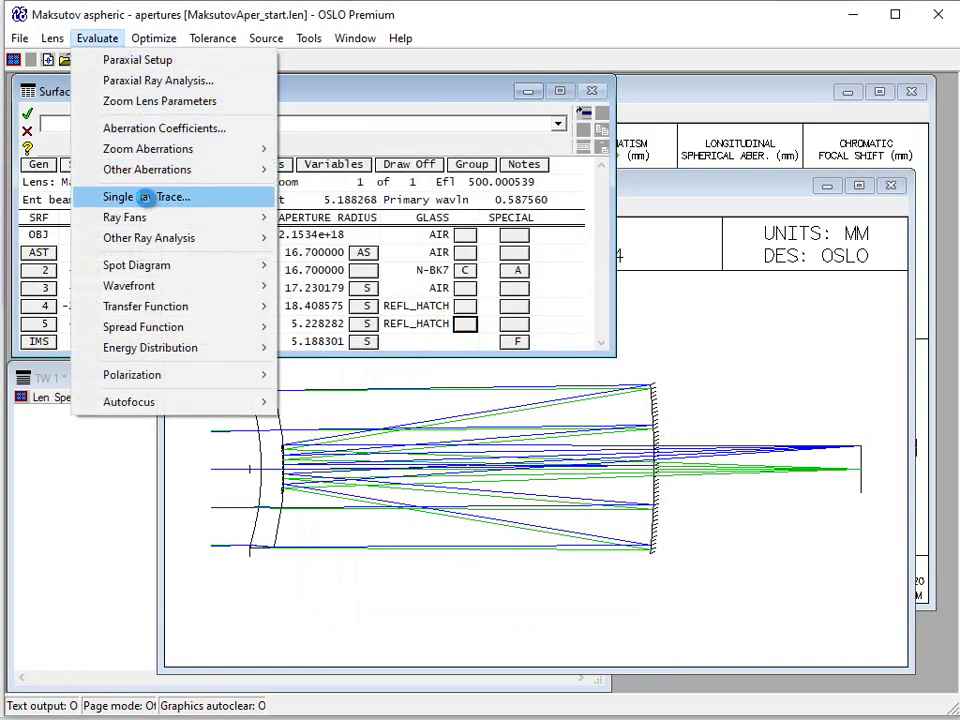
pyautogui.click(115, 196)
pyautogui.click(476, 580)
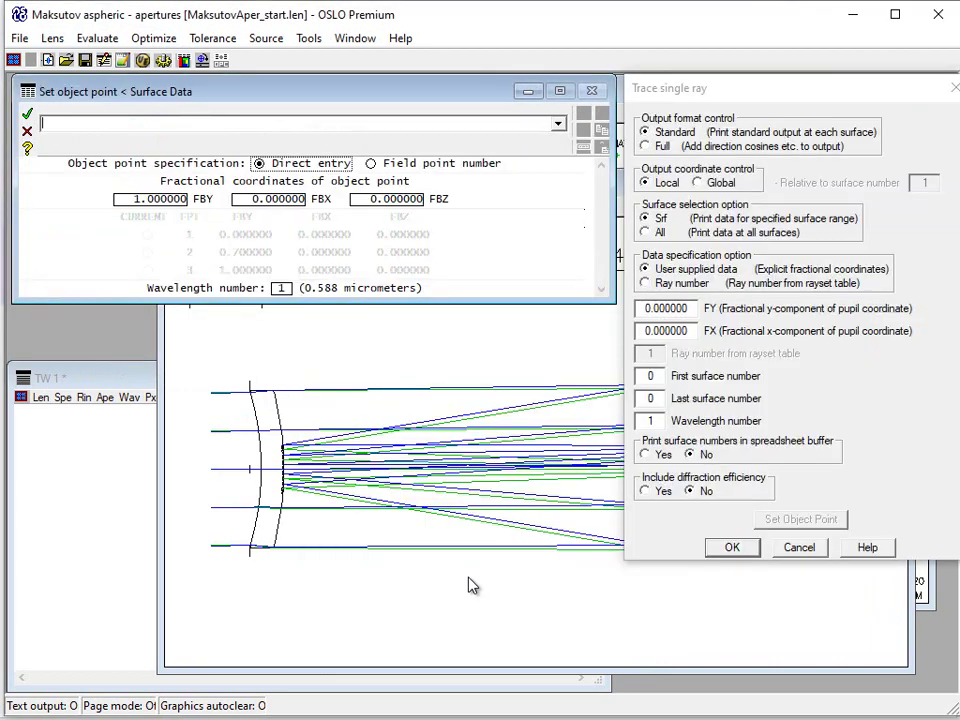
pyautogui.click(175, 200)
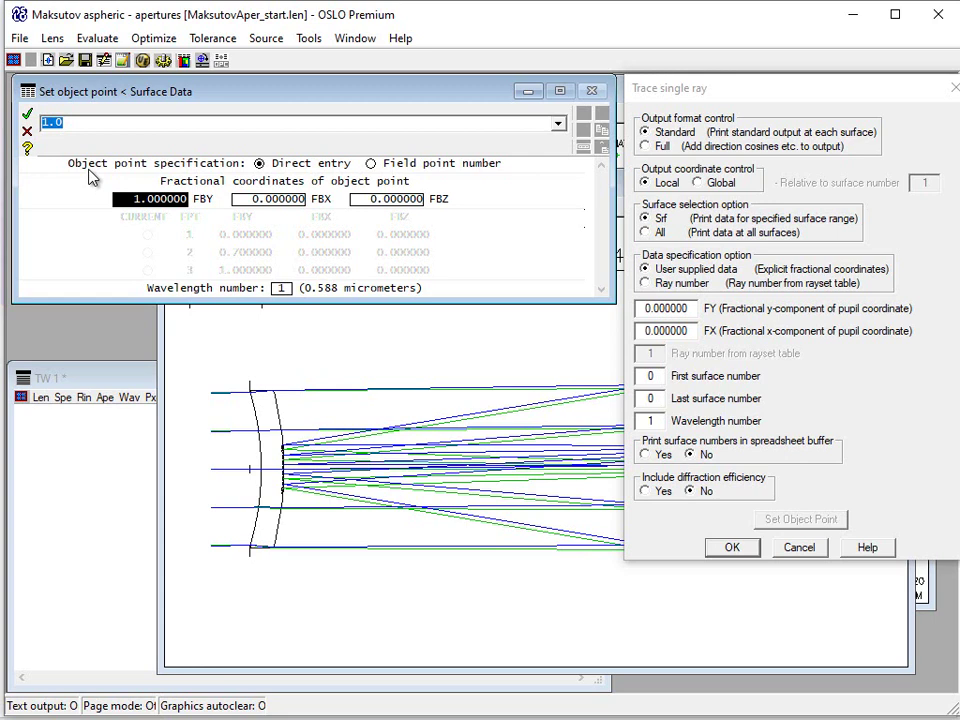
pyautogui.click(28, 115)
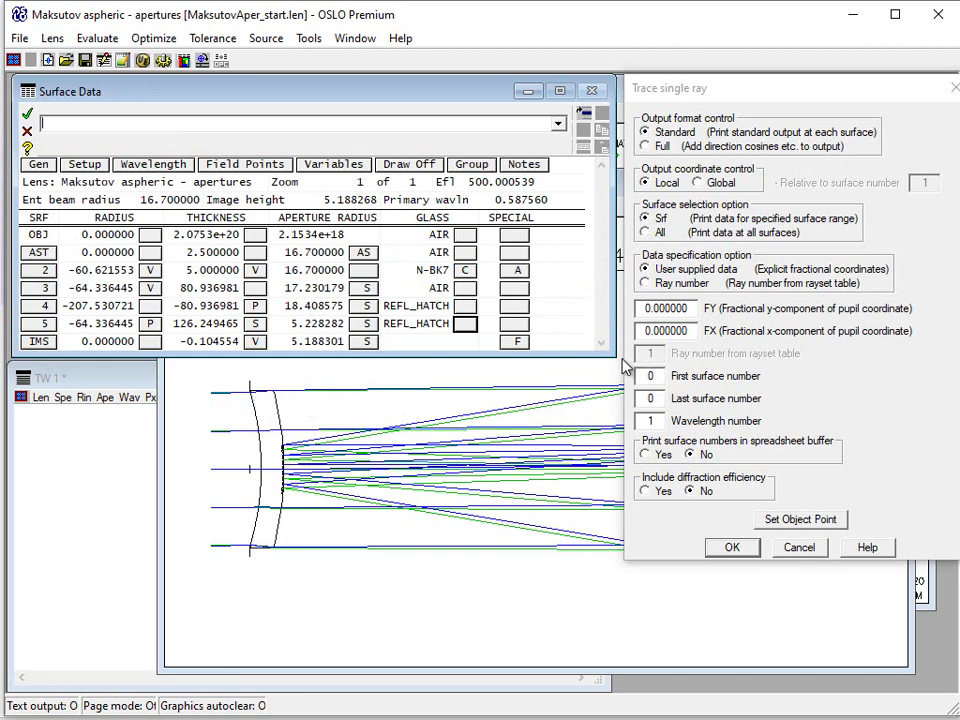
# Trace the ray at pupil coordinate FY 1 and print its image-surface result
pyautogui.click(665, 311)
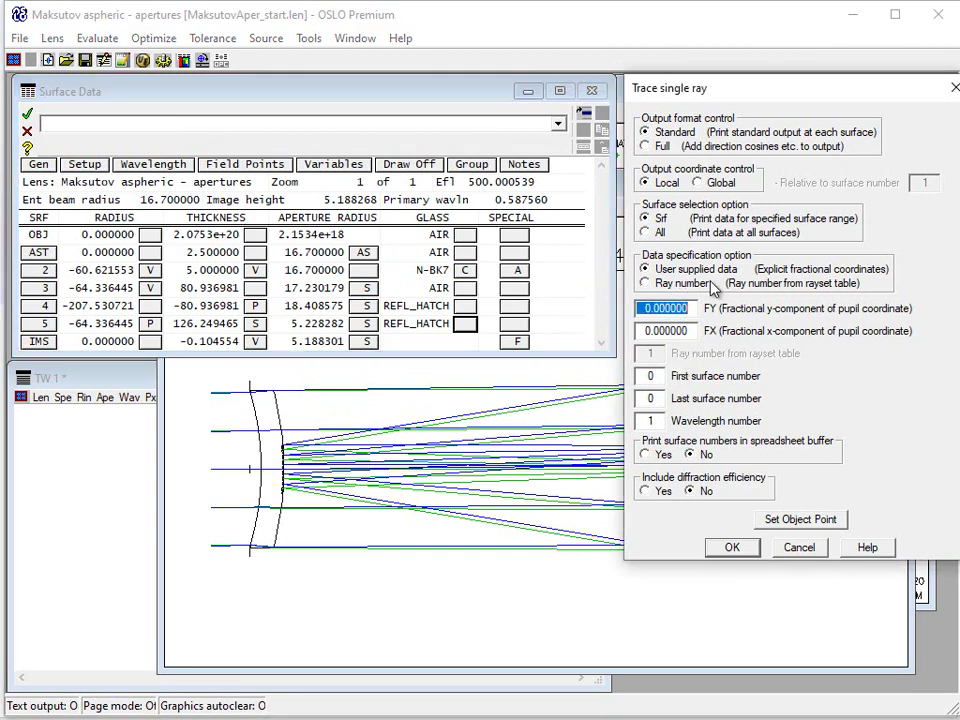
pyautogui.write('1')
pyautogui.press('Tab')
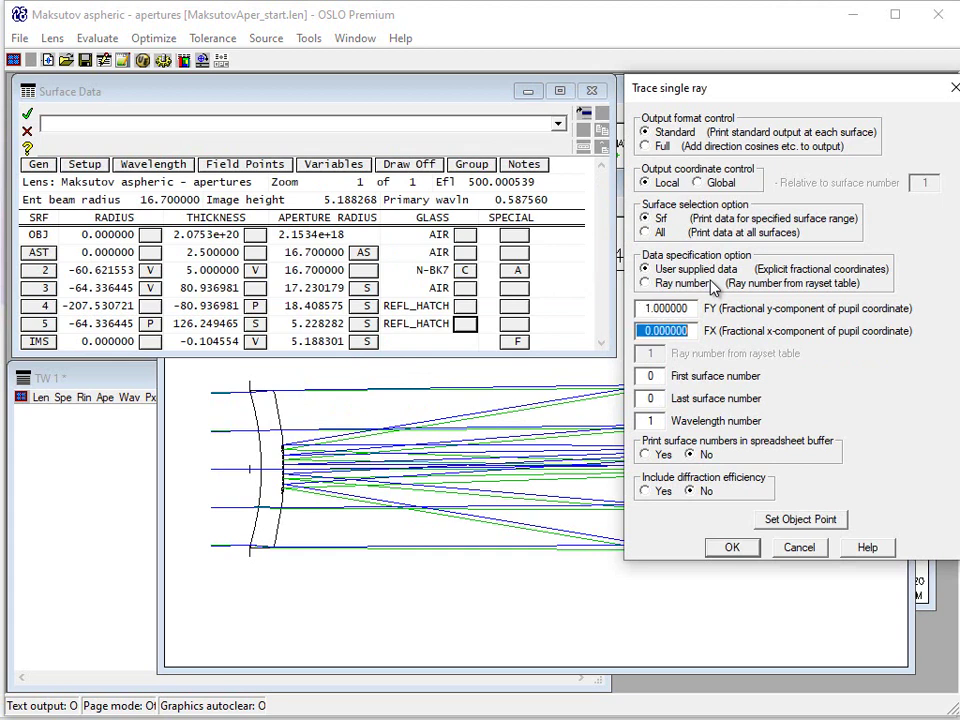
pyautogui.click(735, 547)
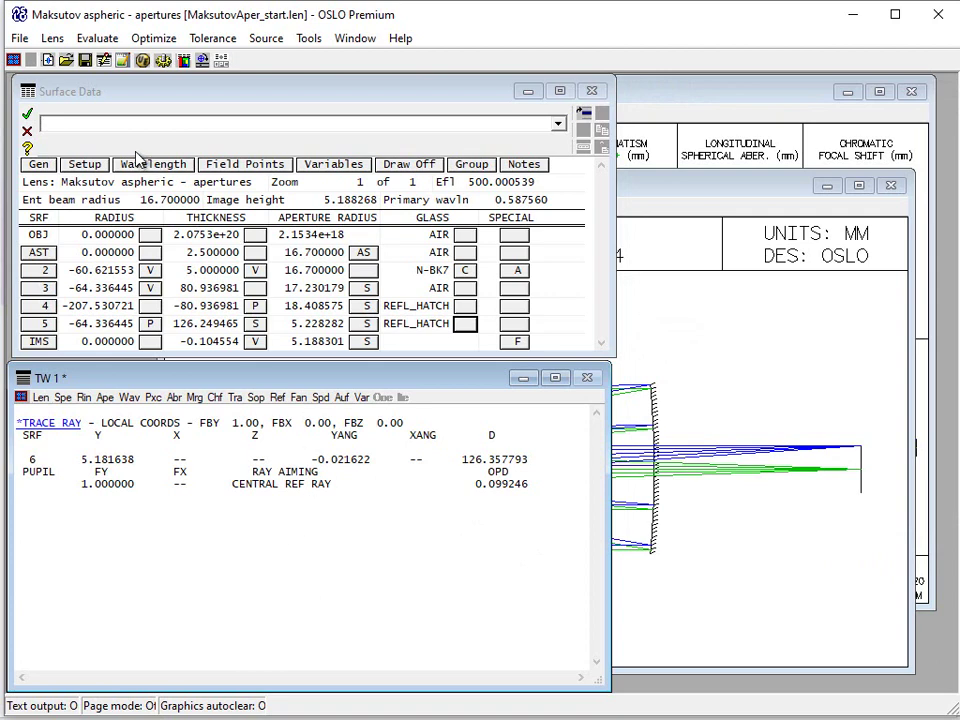
# Trace the FY 1 ray with Full output at All surfaces, including direction cosines and OPD
pyautogui.click(97, 38)
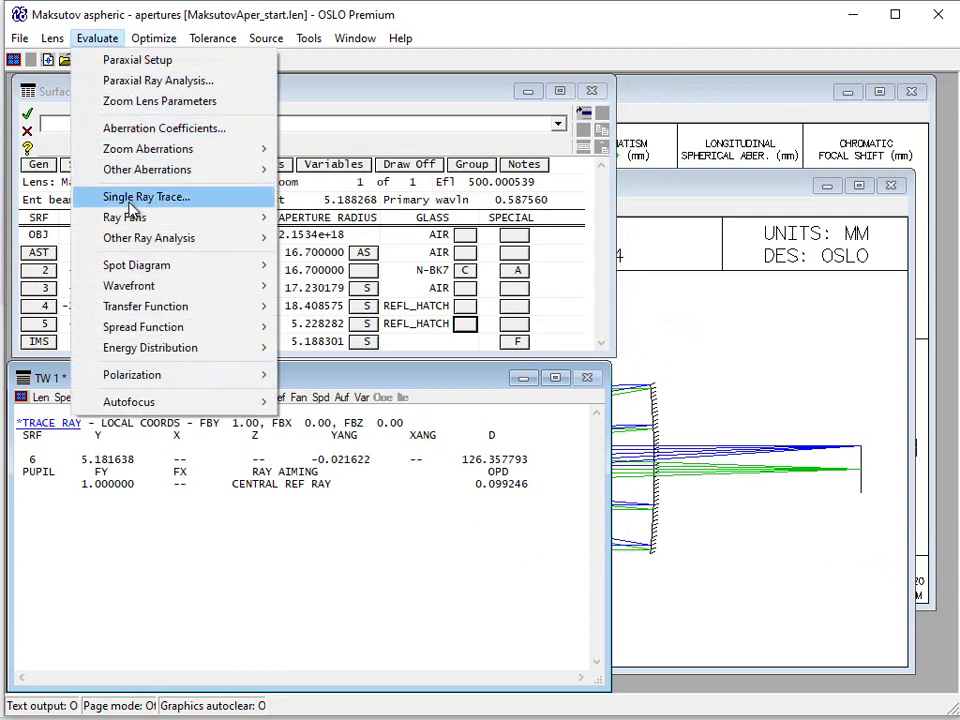
pyautogui.click(129, 203)
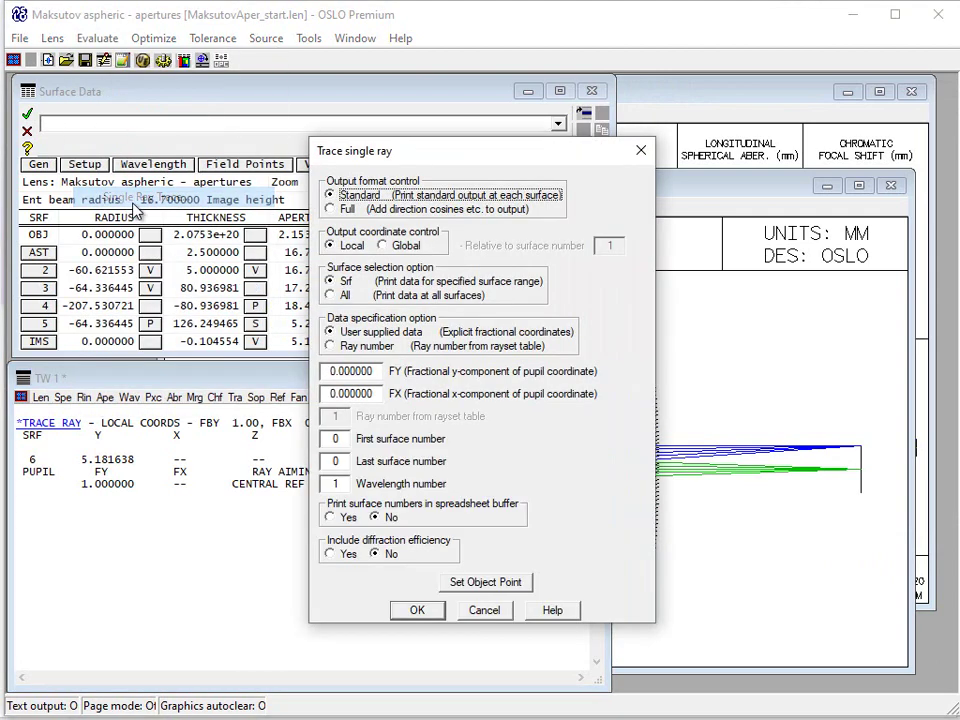
pyautogui.click(336, 209)
pyautogui.click(335, 346)
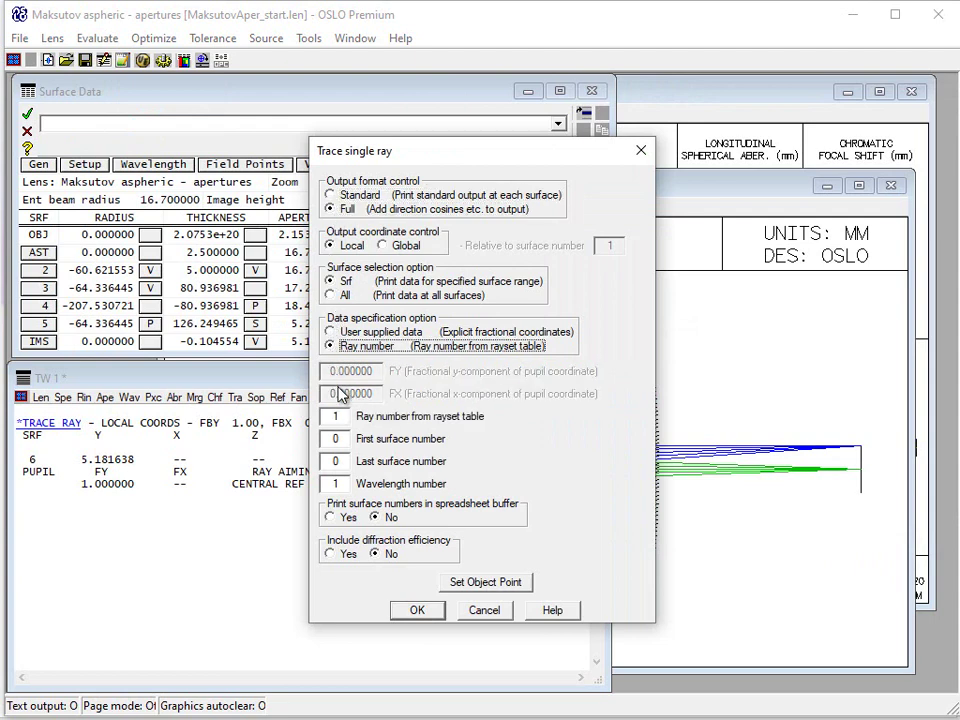
pyautogui.click(332, 332)
pyautogui.click(332, 295)
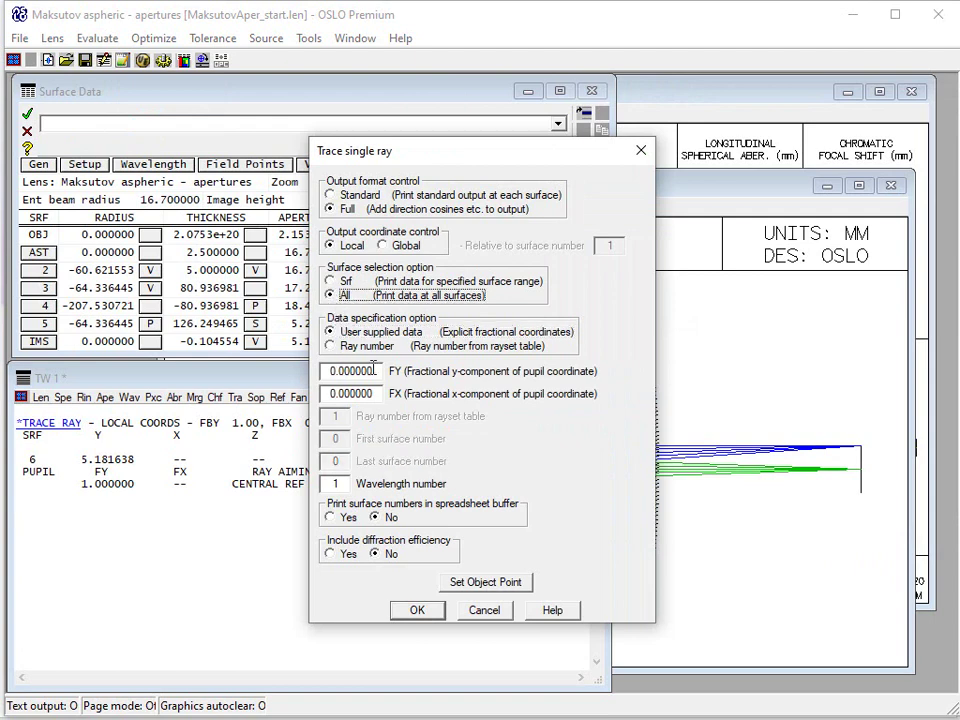
pyautogui.doubleClick(358, 371)
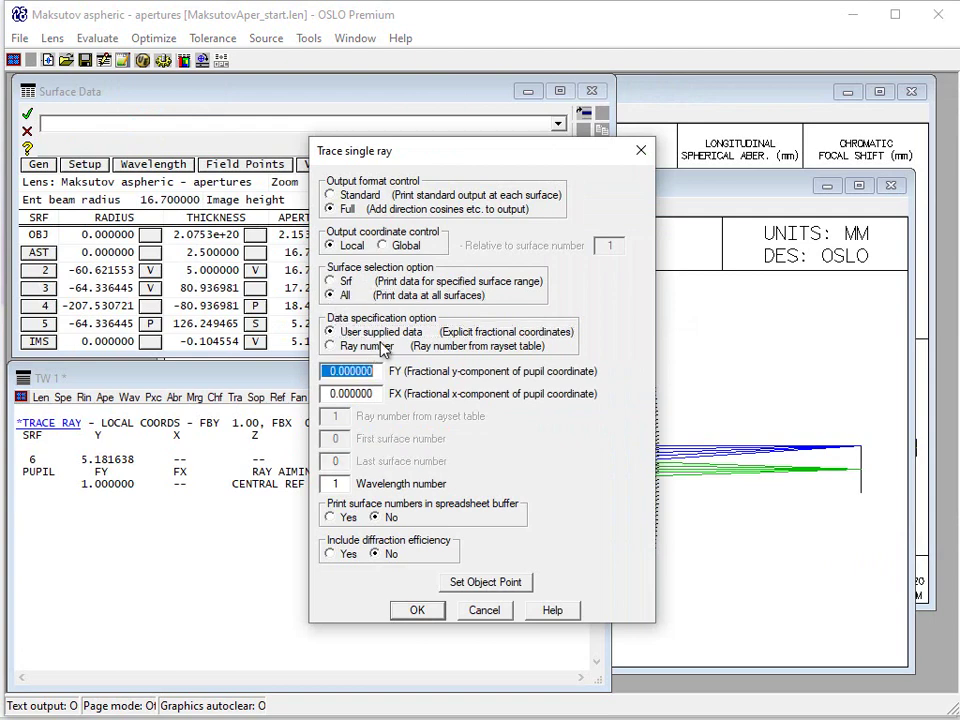
pyautogui.write('1')
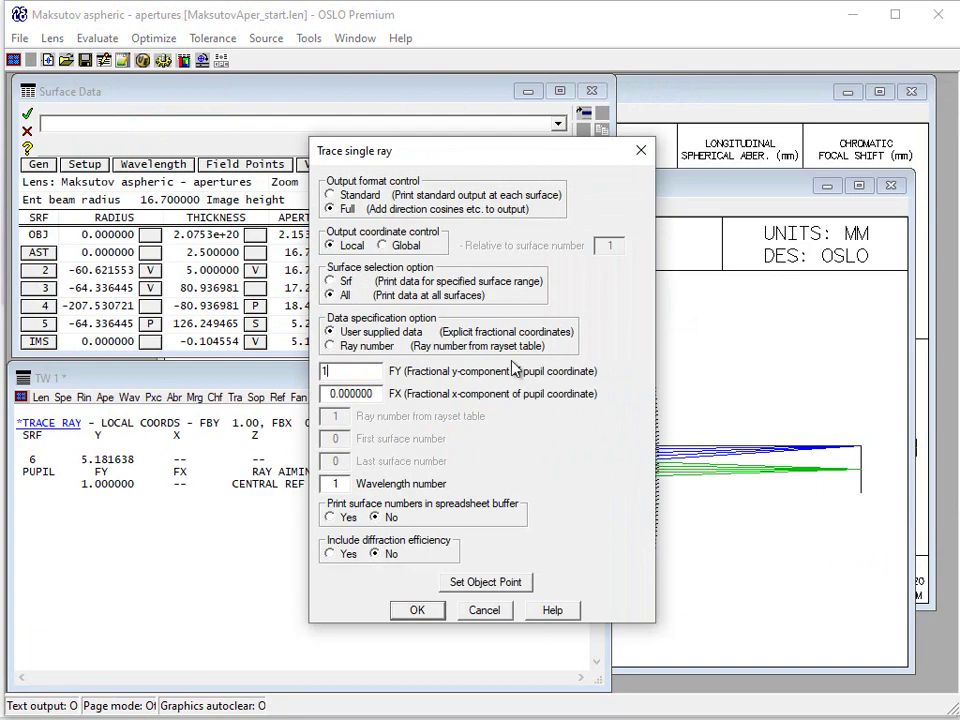
pyautogui.press('Tab')
pyautogui.click(433, 610)
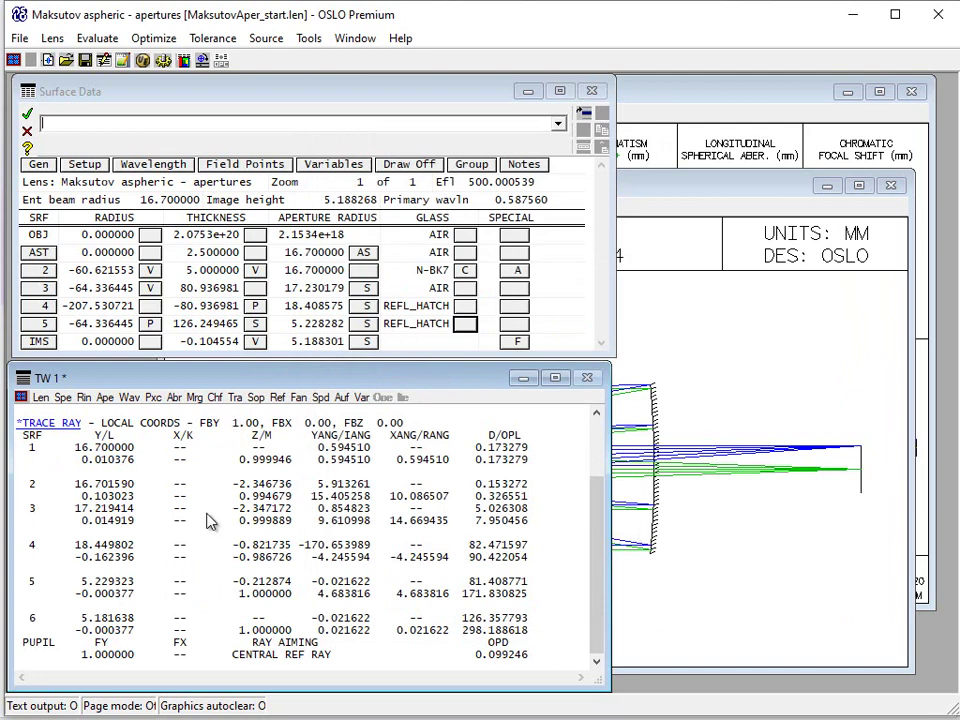
pyautogui.click(112, 584)
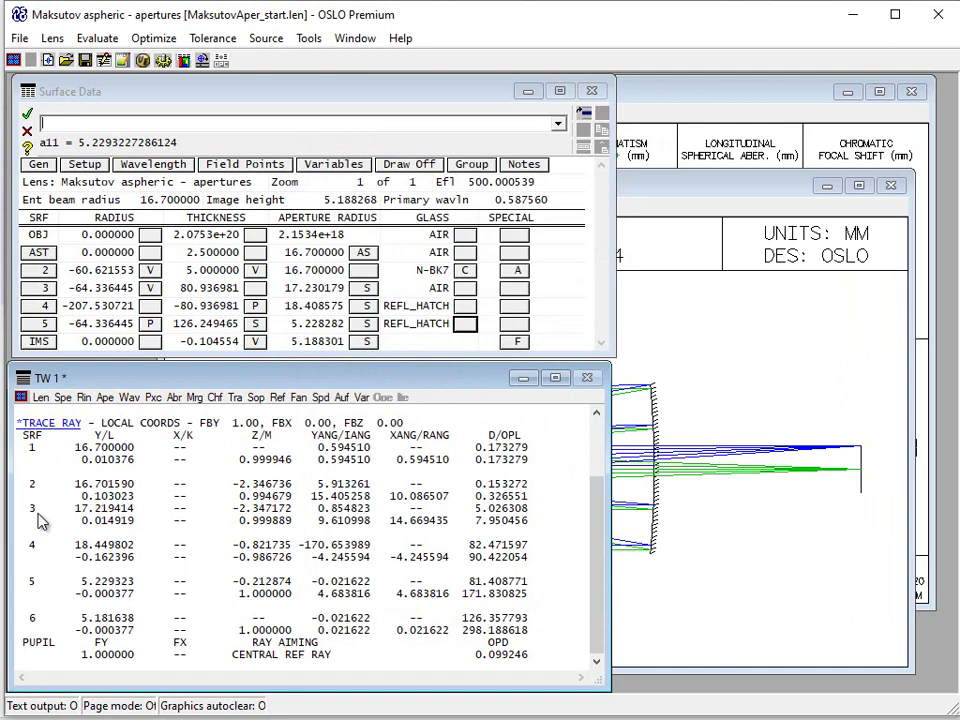
pyautogui.click(306, 107)
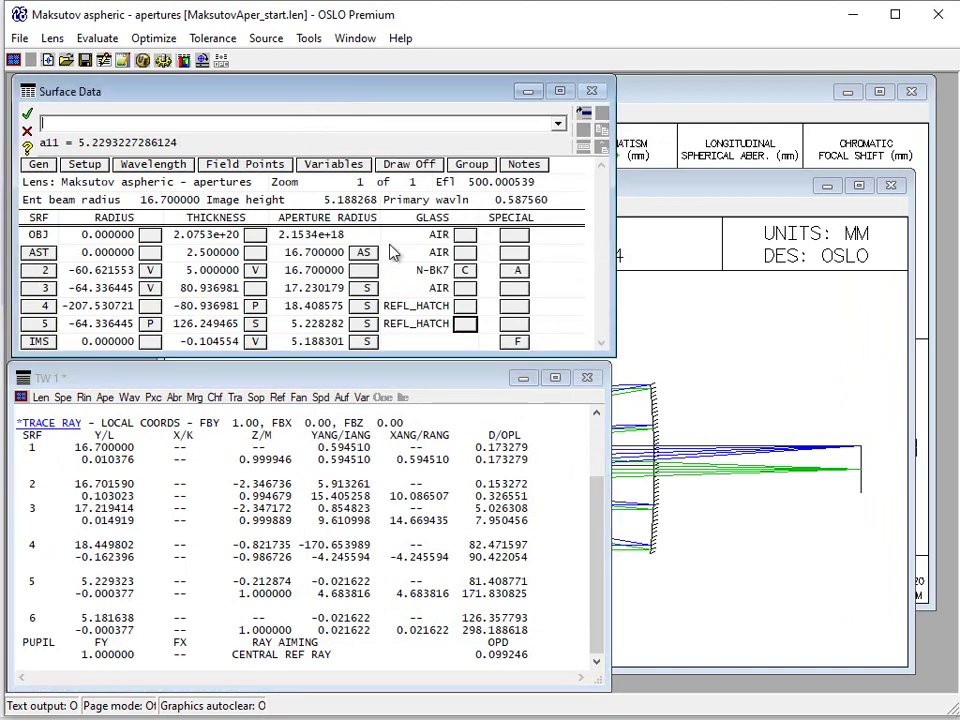
pyautogui.click(465, 308)
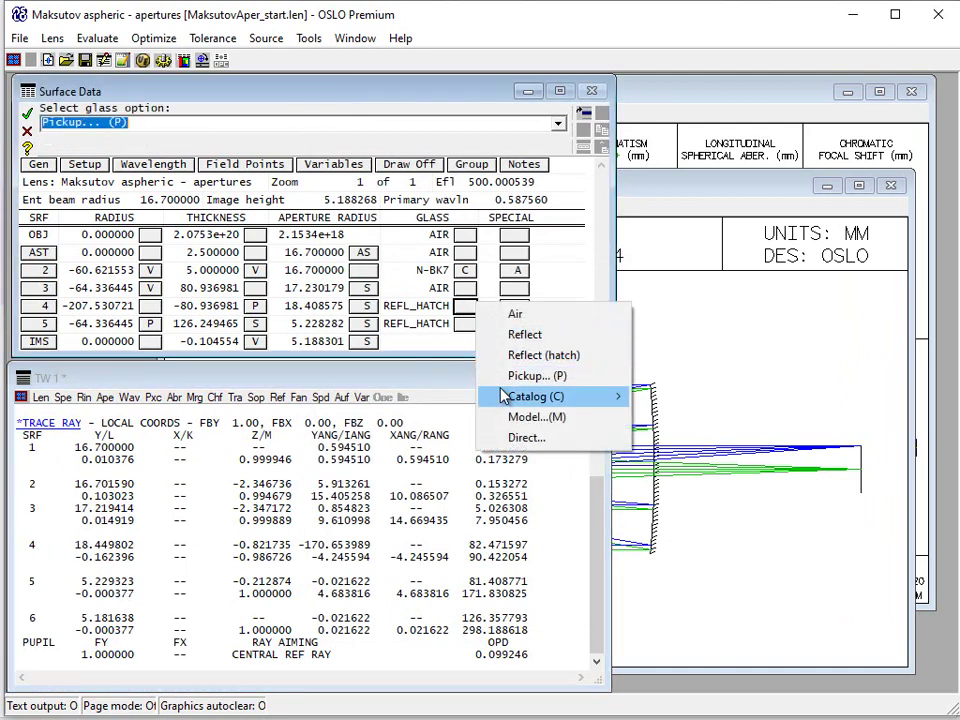
pyautogui.click(378, 315)
pyautogui.click(370, 307)
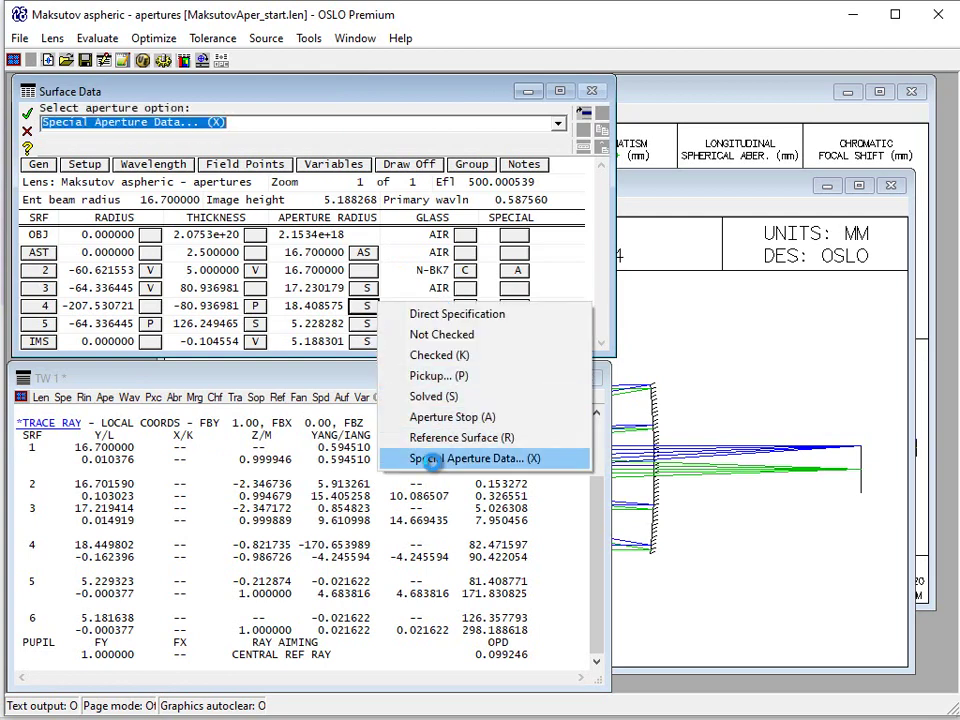
pyautogui.click(432, 458)
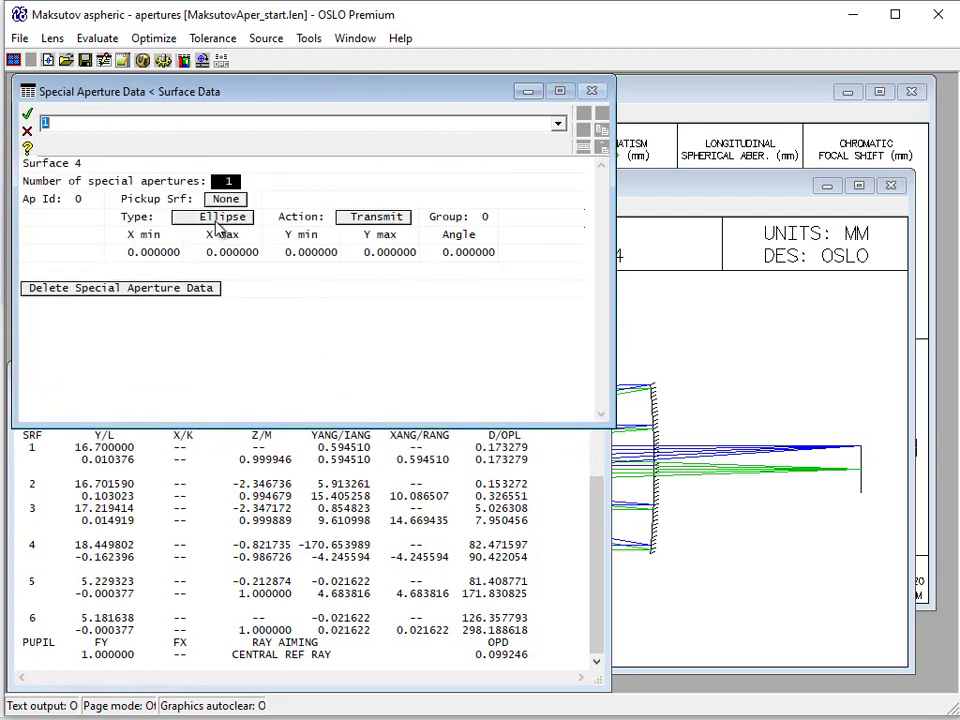
pyautogui.click(378, 219)
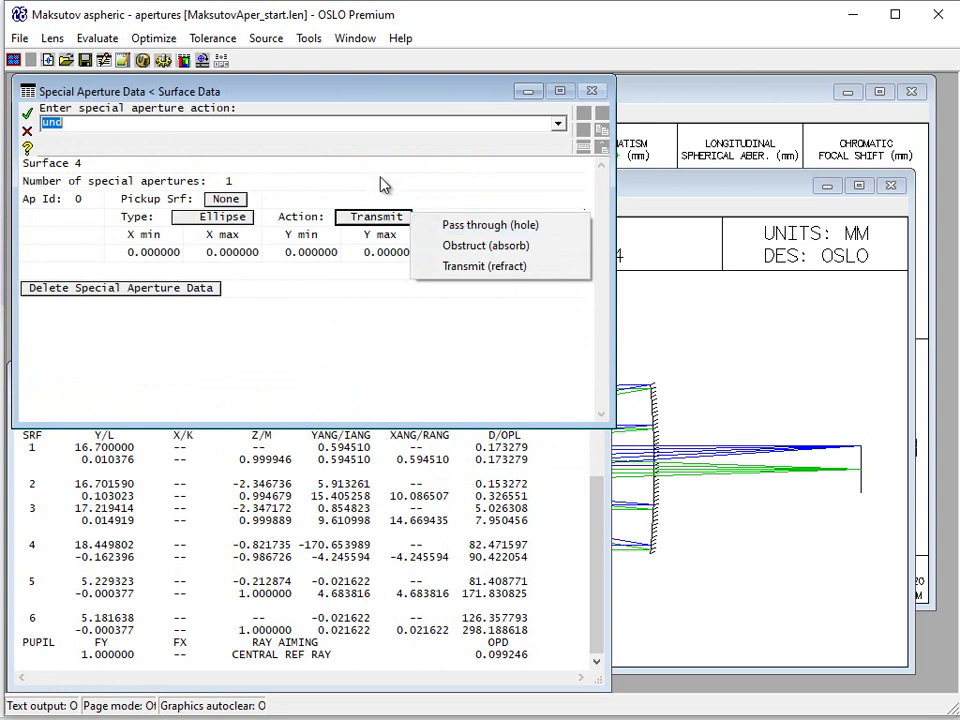
pyautogui.click(320, 114)
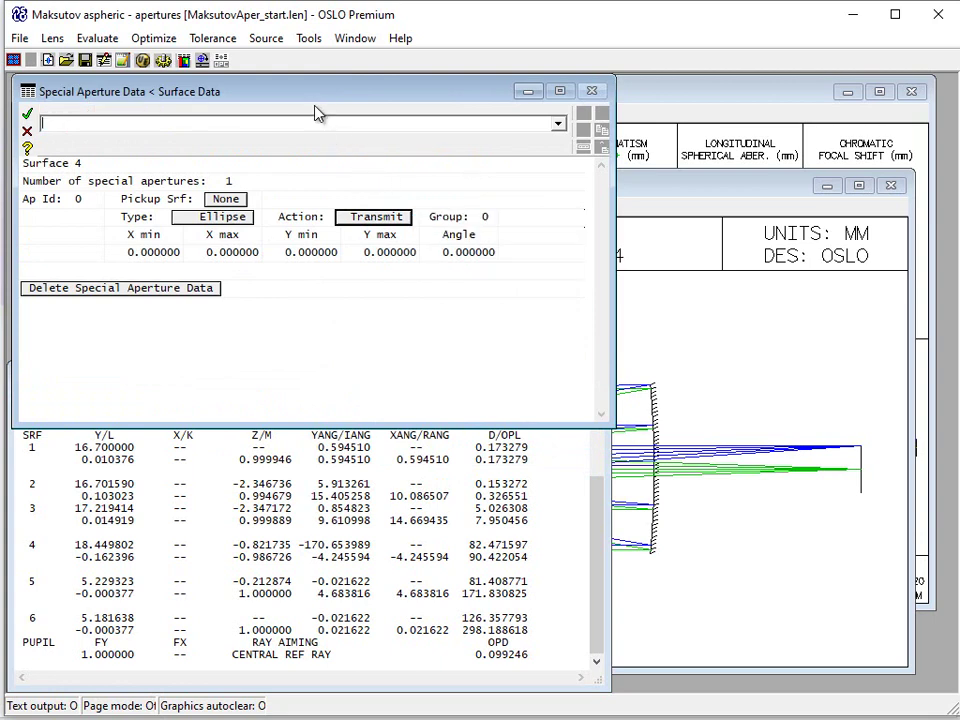
pyautogui.click(238, 222)
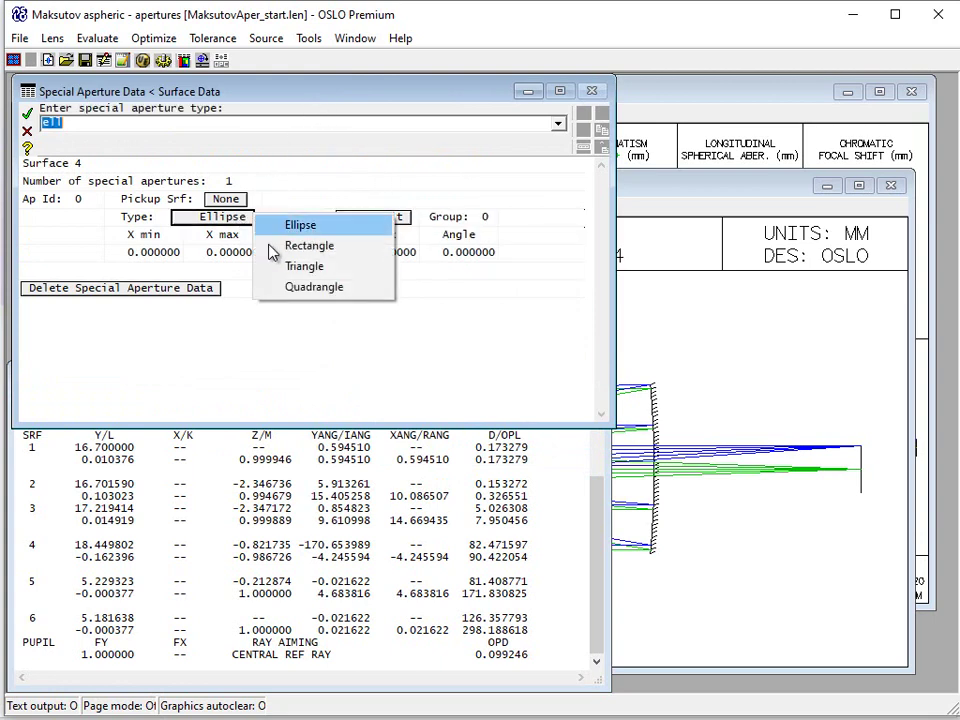
pyautogui.click(311, 127)
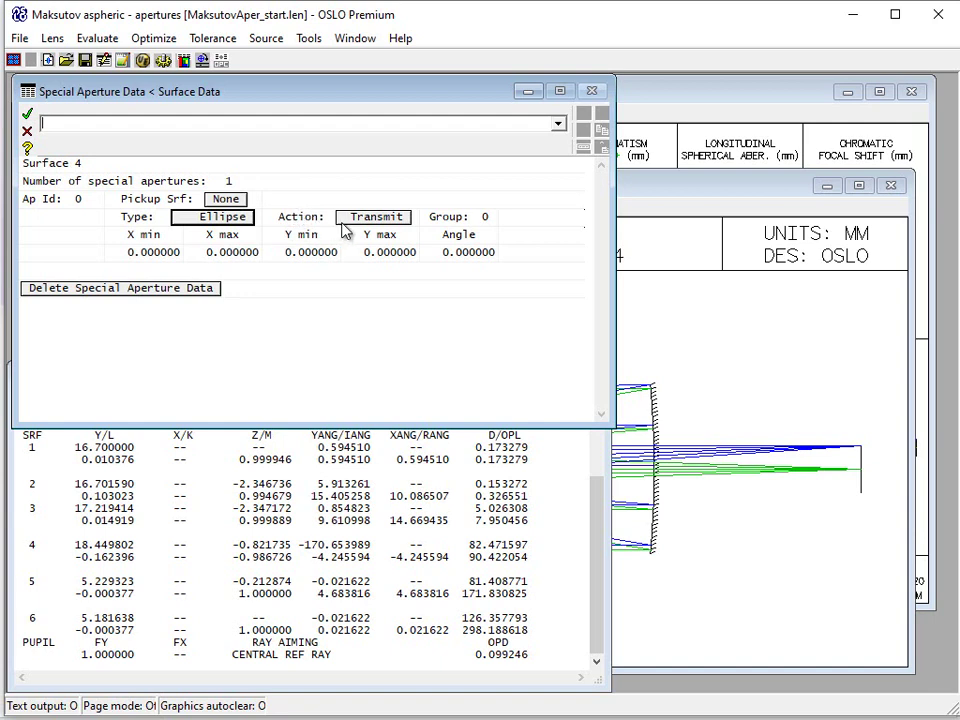
pyautogui.click(409, 216)
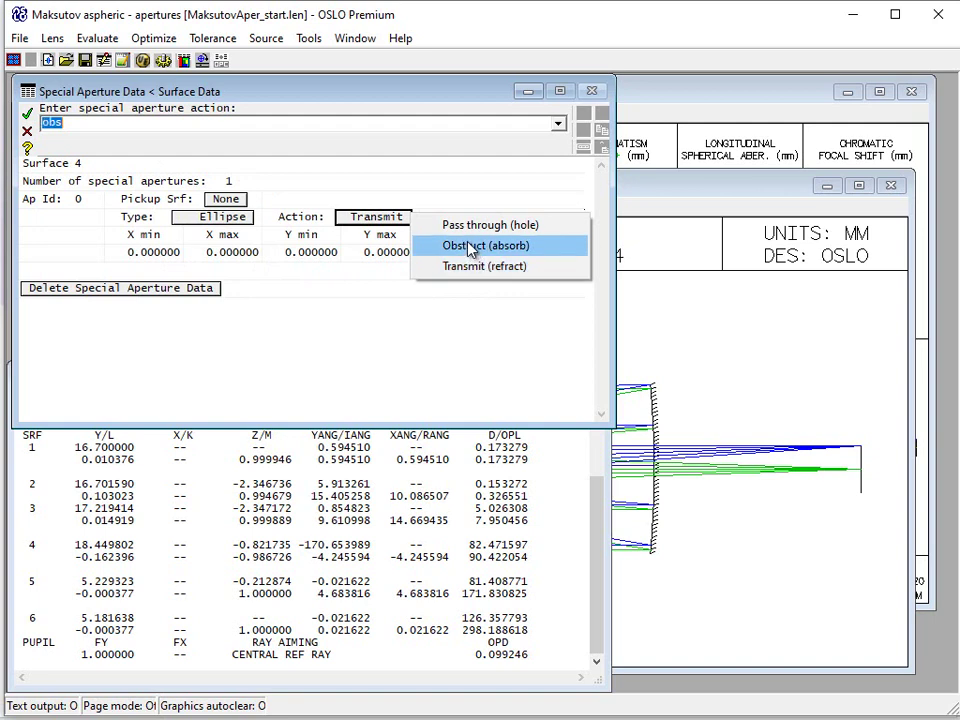
pyautogui.click(28, 131)
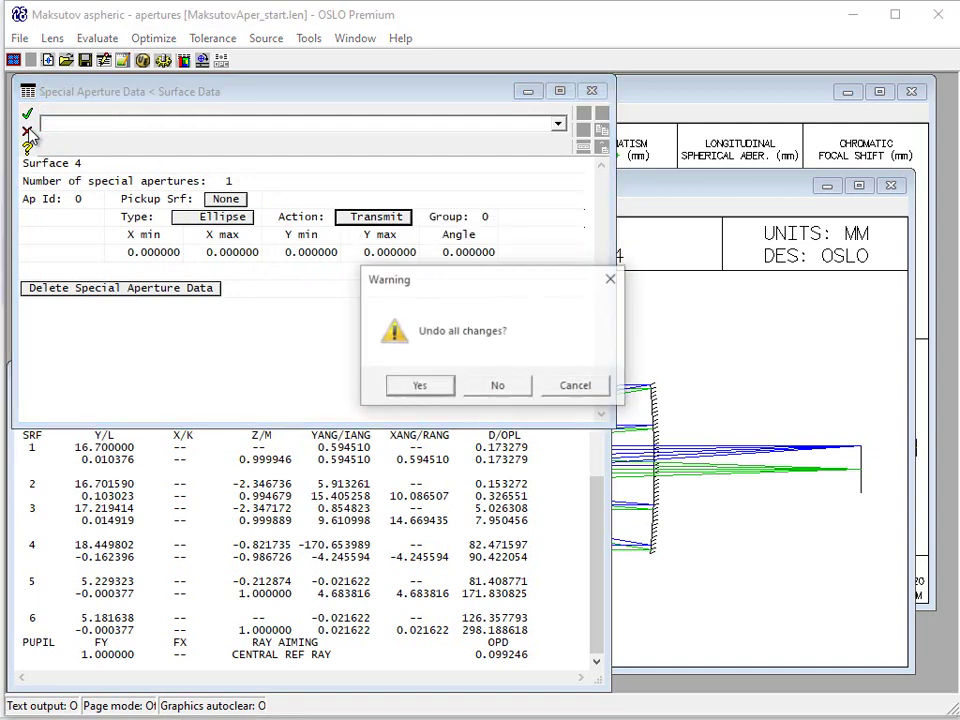
pyautogui.click(420, 386)
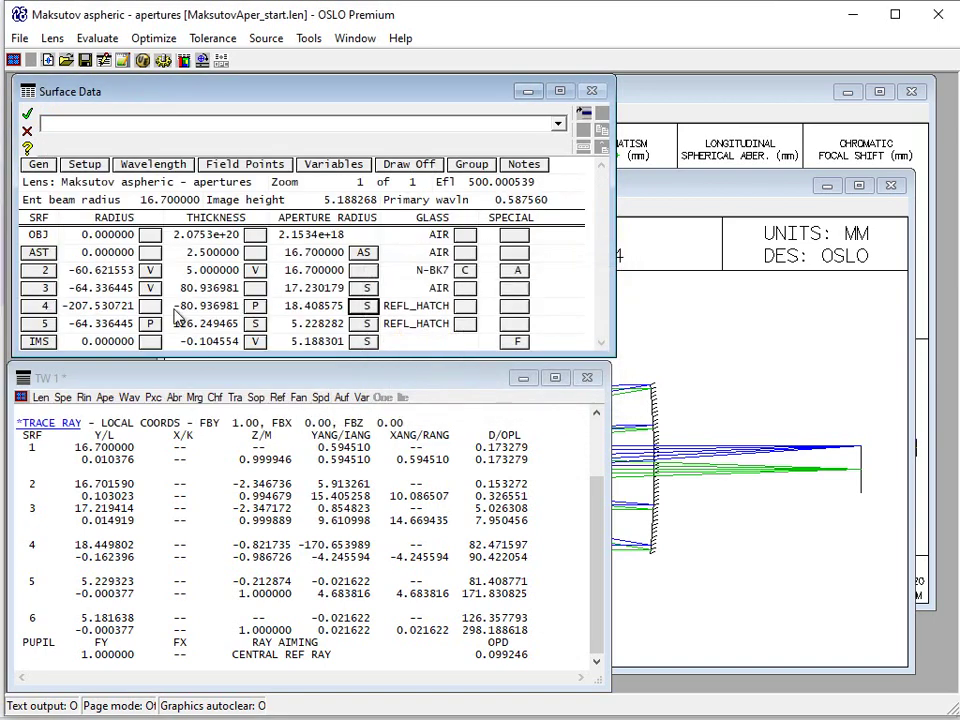
# Open surface 3's Special Aperture Data and set its Action to Obstruct
pyautogui.click(375, 288)
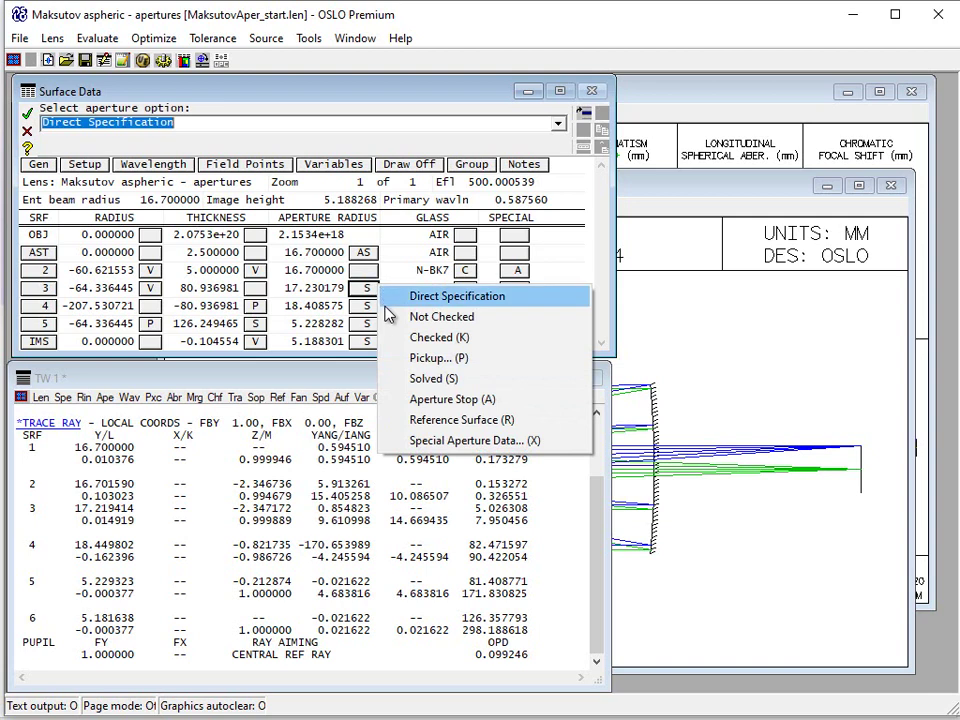
pyautogui.click(455, 440)
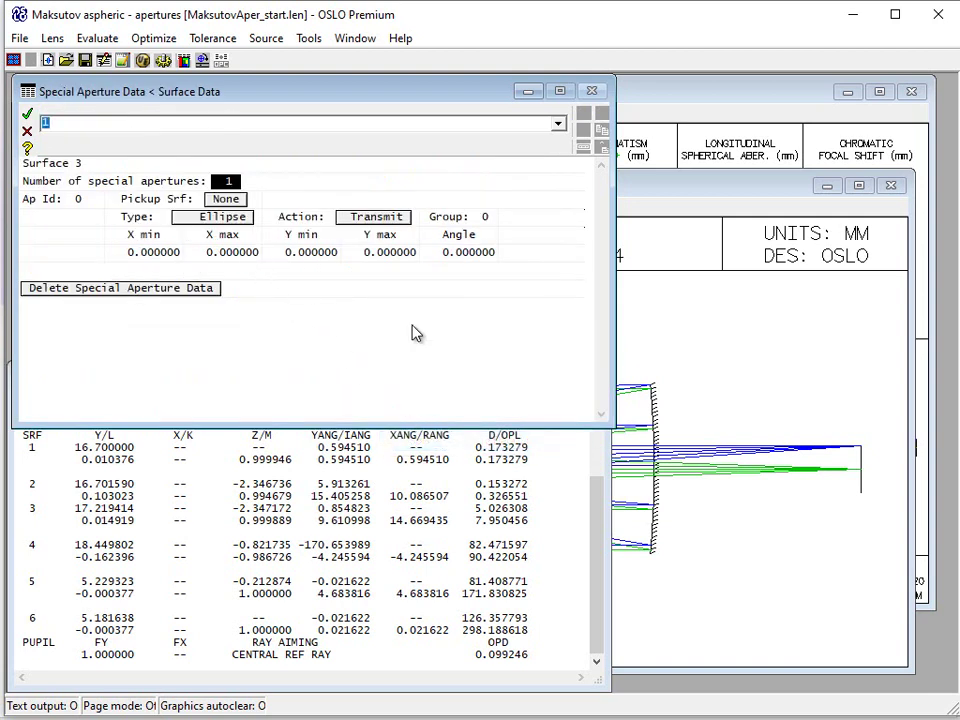
pyautogui.click(690, 444)
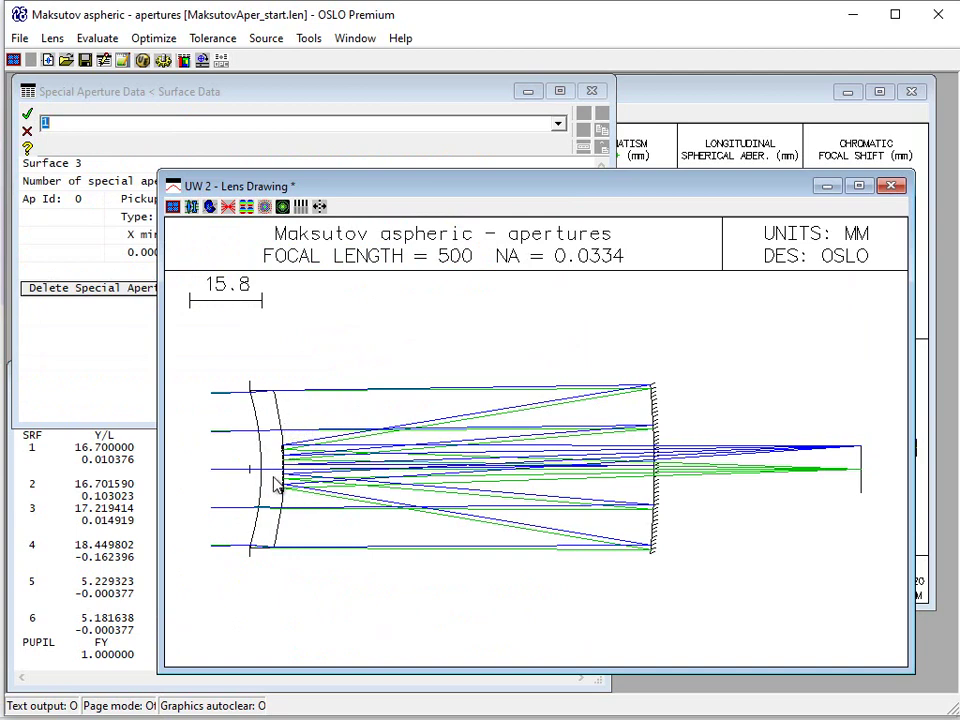
pyautogui.click(283, 96)
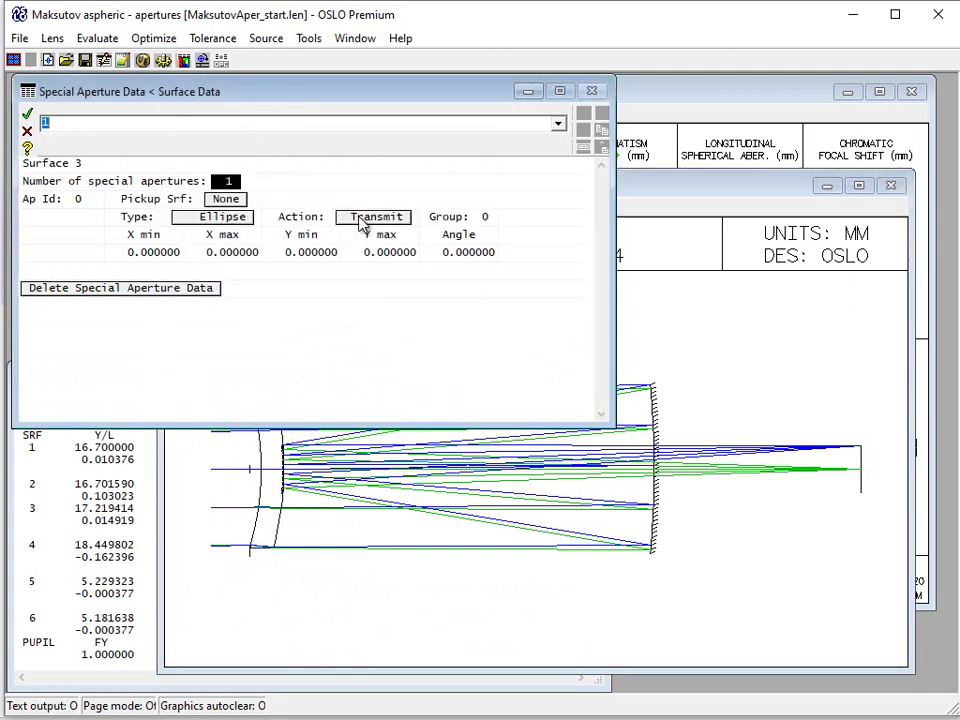
pyautogui.click(400, 219)
pyautogui.click(435, 246)
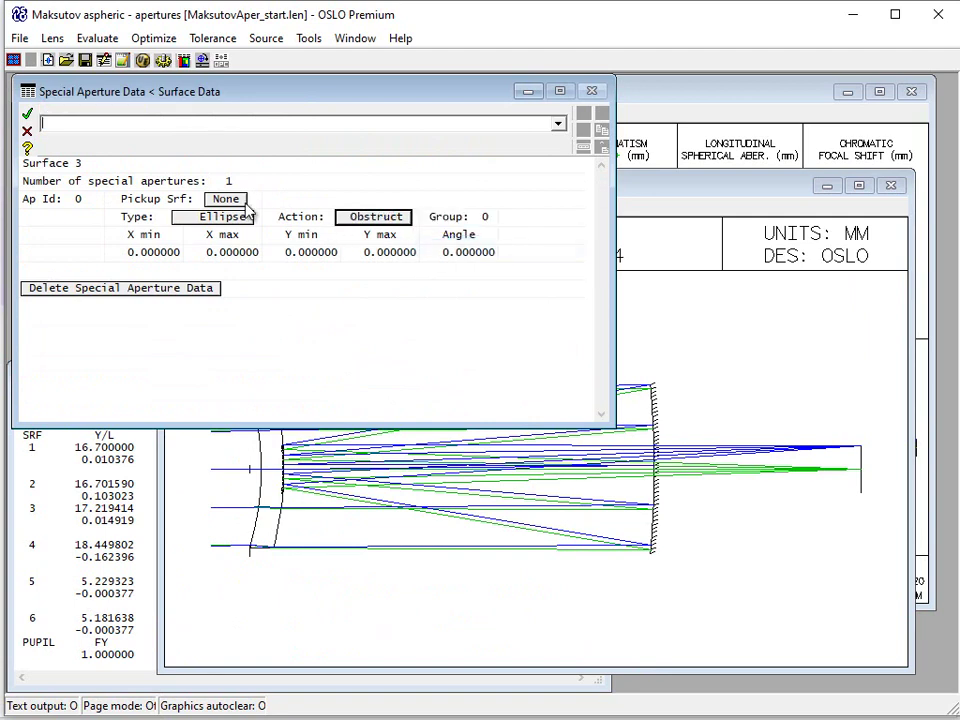
# Set the obstruction limits to X and Y min -5.3 and max 5.3
pyautogui.click(160, 254)
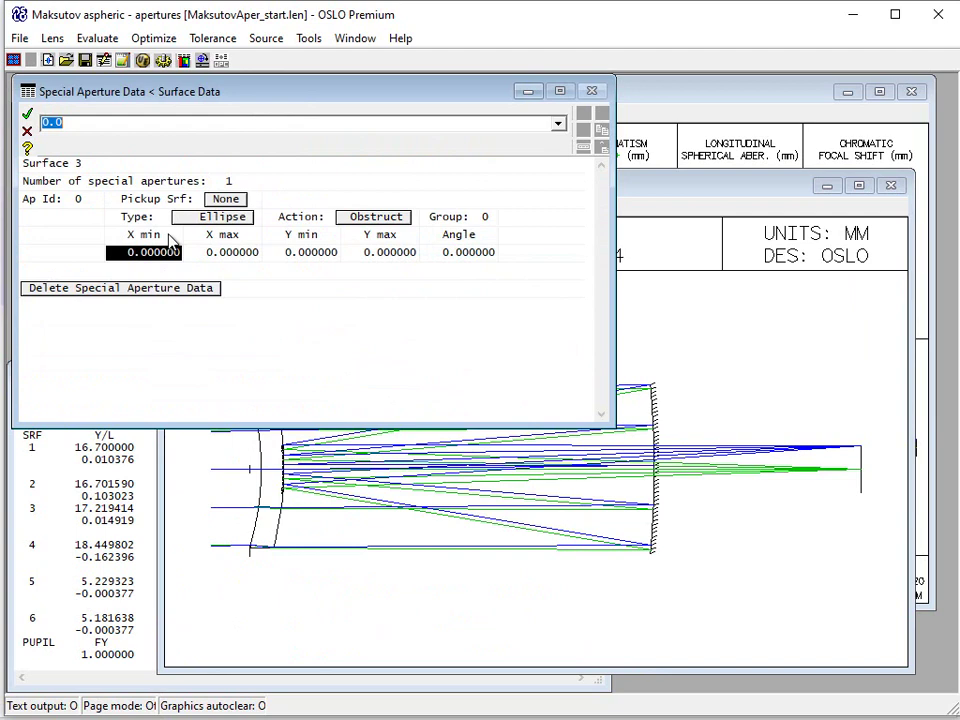
pyautogui.write('-5.3')
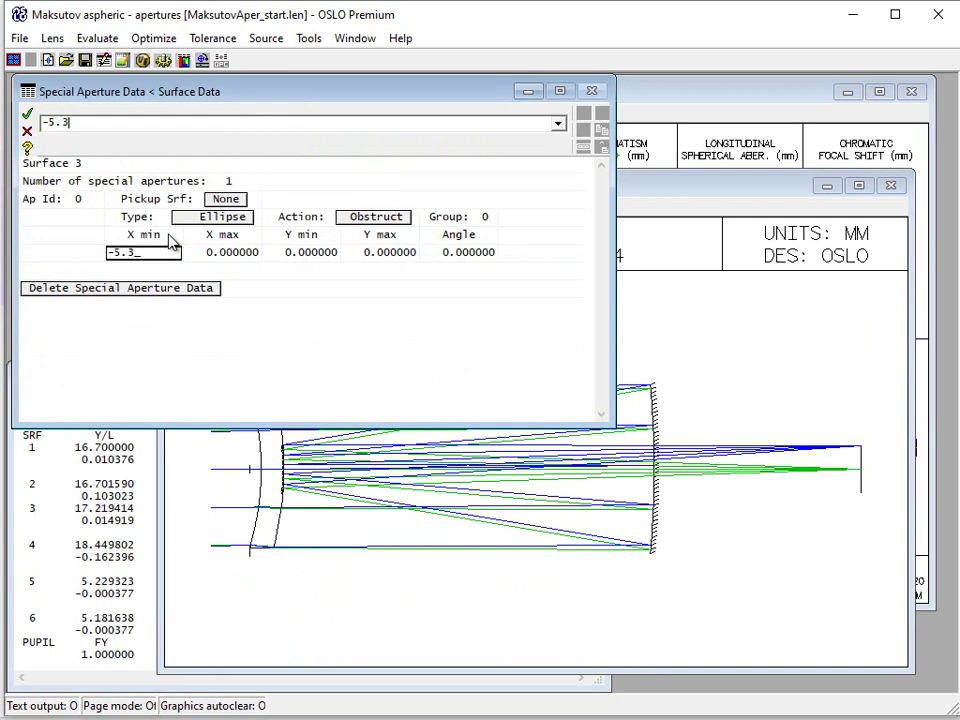
pyautogui.press('Tab')
pyautogui.write('-5.3')
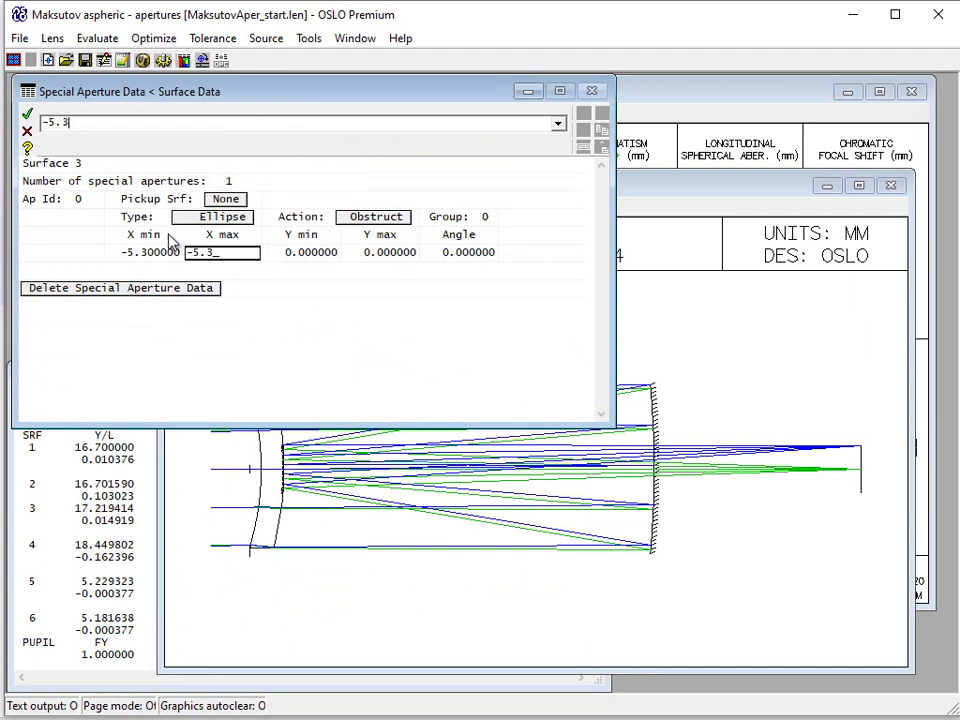
pyautogui.press('Tab')
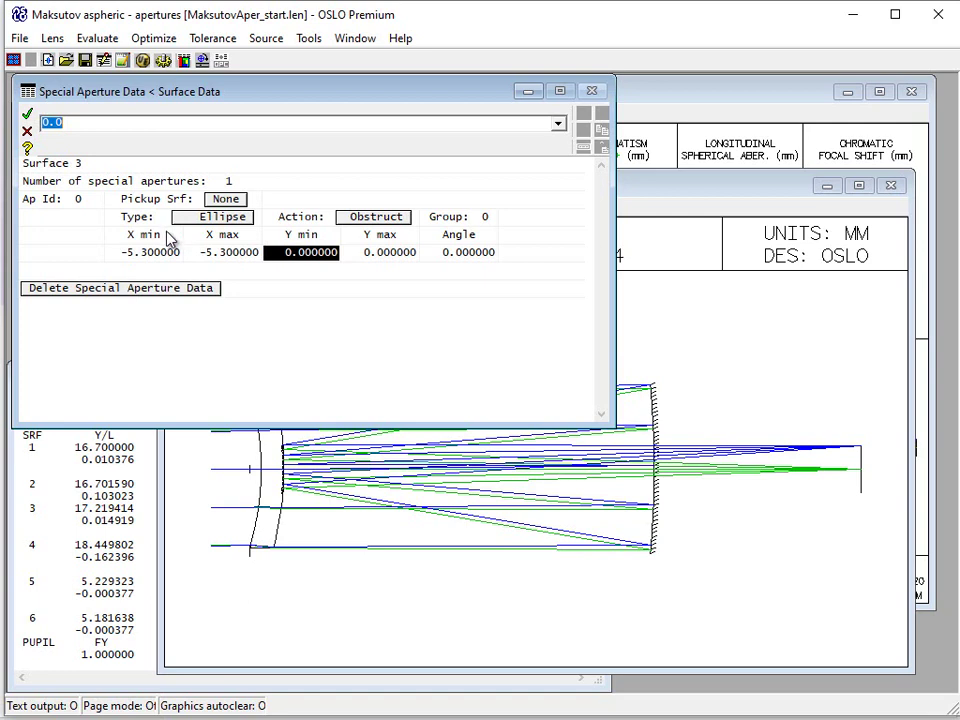
pyautogui.click(230, 256)
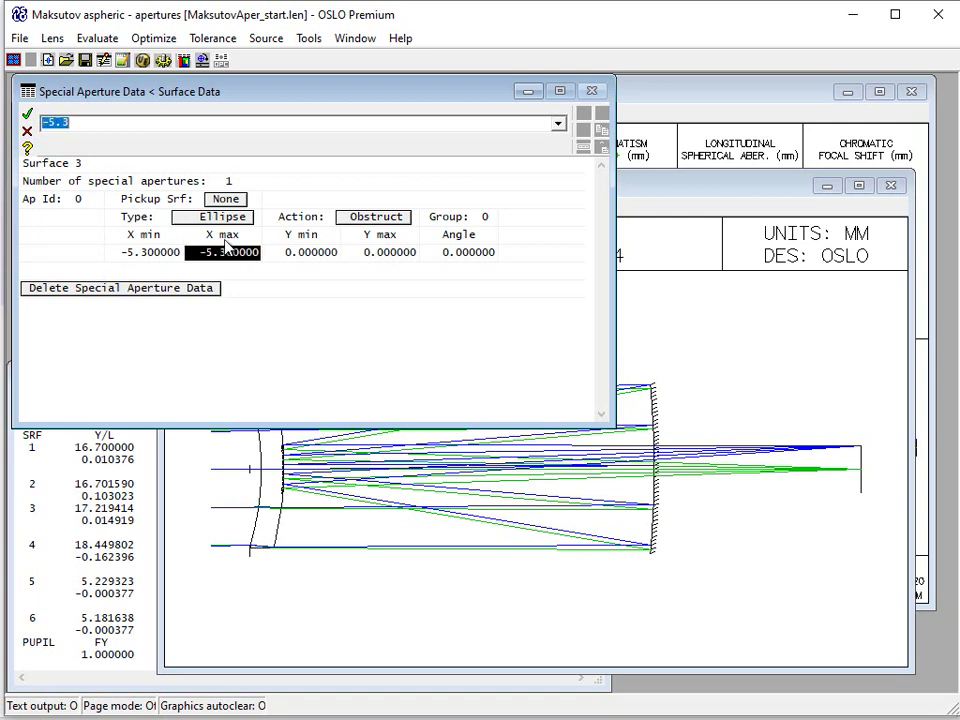
pyautogui.write('5.3')
pyautogui.press('Tab')
pyautogui.write('-')
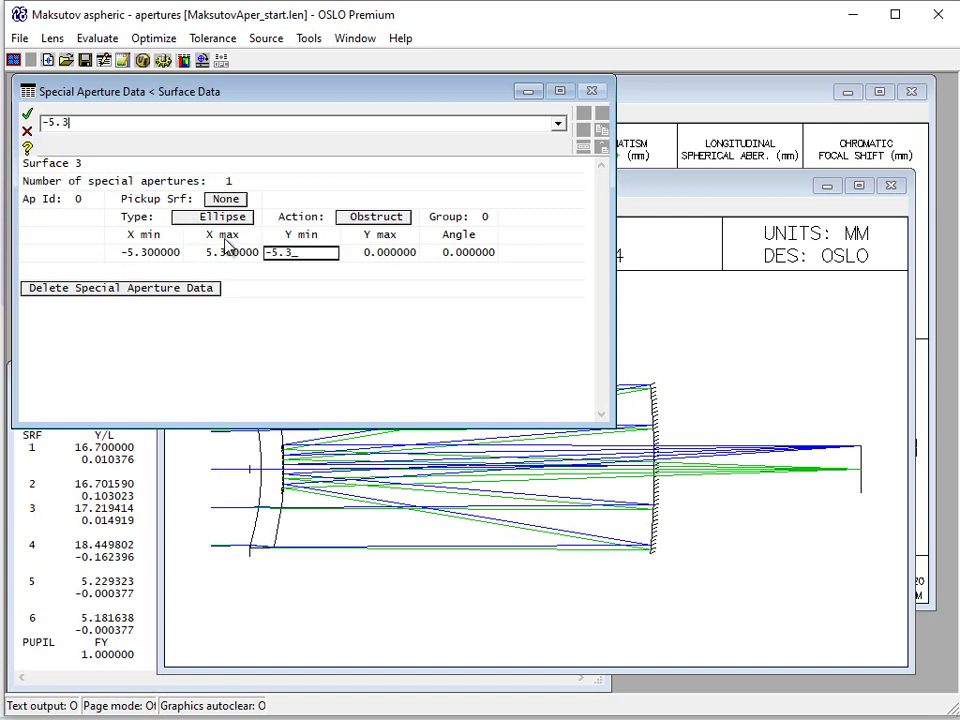
pyautogui.write('5.3')
pyautogui.press('Tab')
pyautogui.write('5')
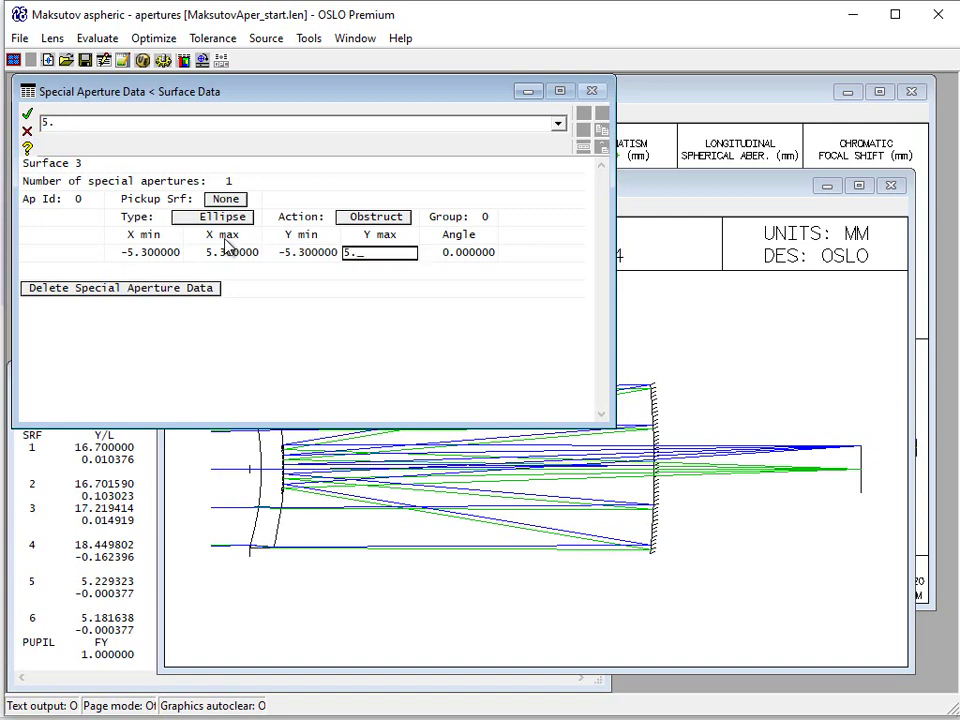
pyautogui.write('.3')
pyautogui.press('Return')
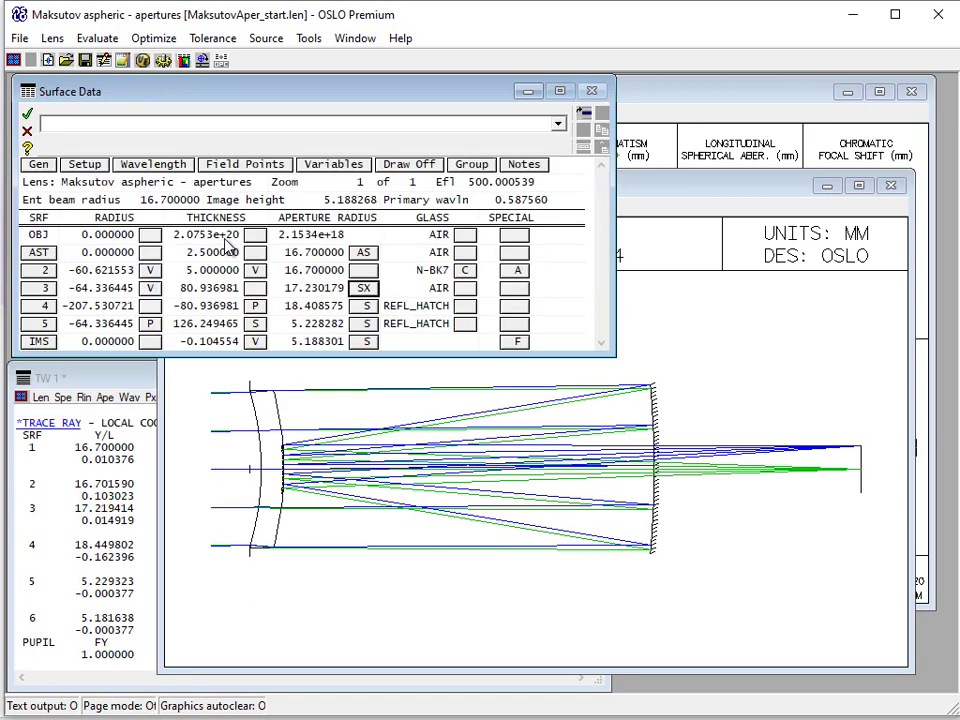
# Check the lens drawing and ray intercept curves, then return to the surface data table
pyautogui.click(465, 431)
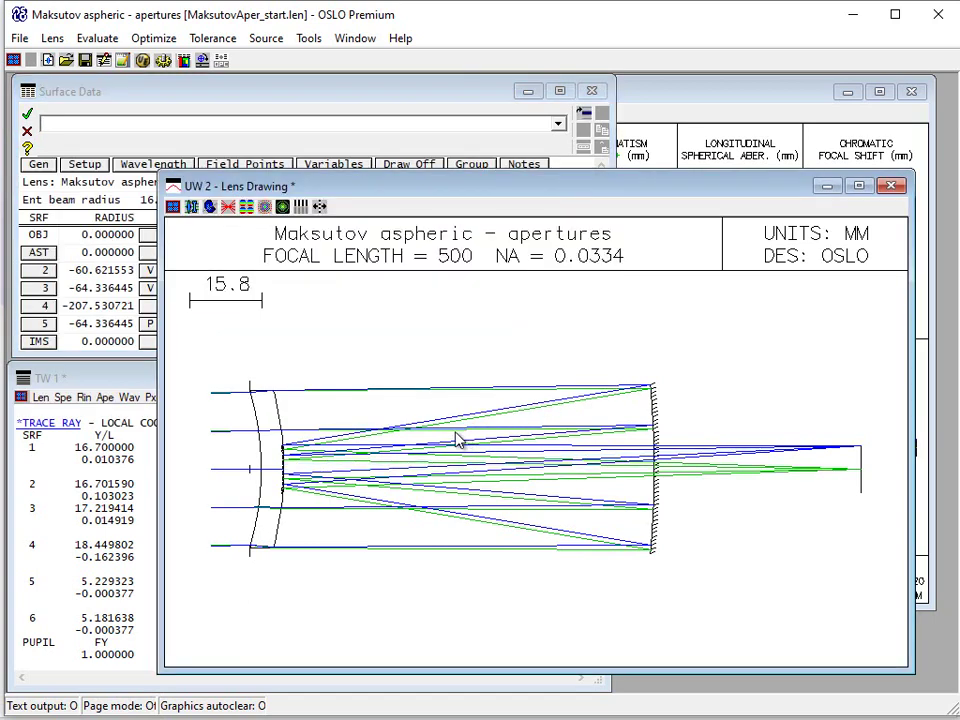
pyautogui.click(675, 150)
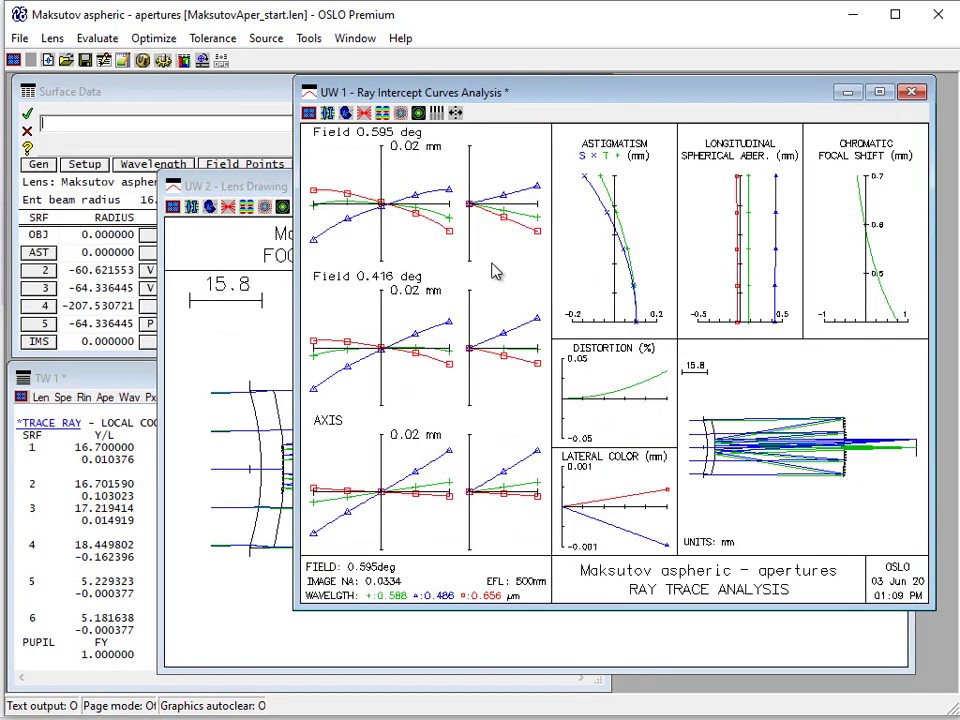
pyautogui.click(208, 100)
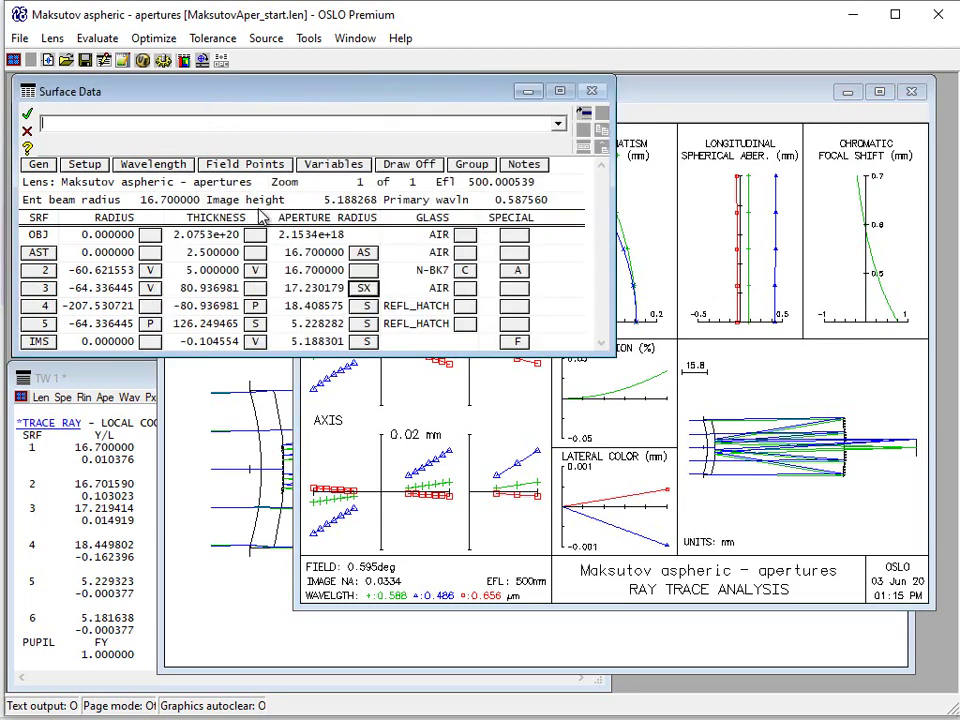
# Open surface 4's Special Aperture Data and set its Action to Pass through (hole)
pyautogui.click(367, 310)
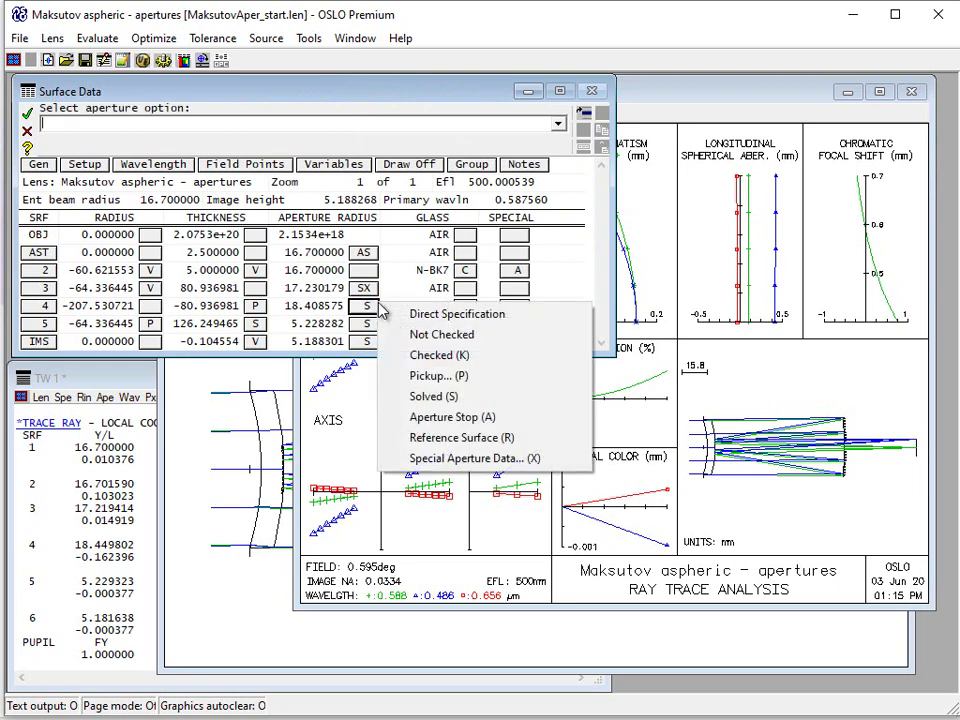
pyautogui.click(457, 460)
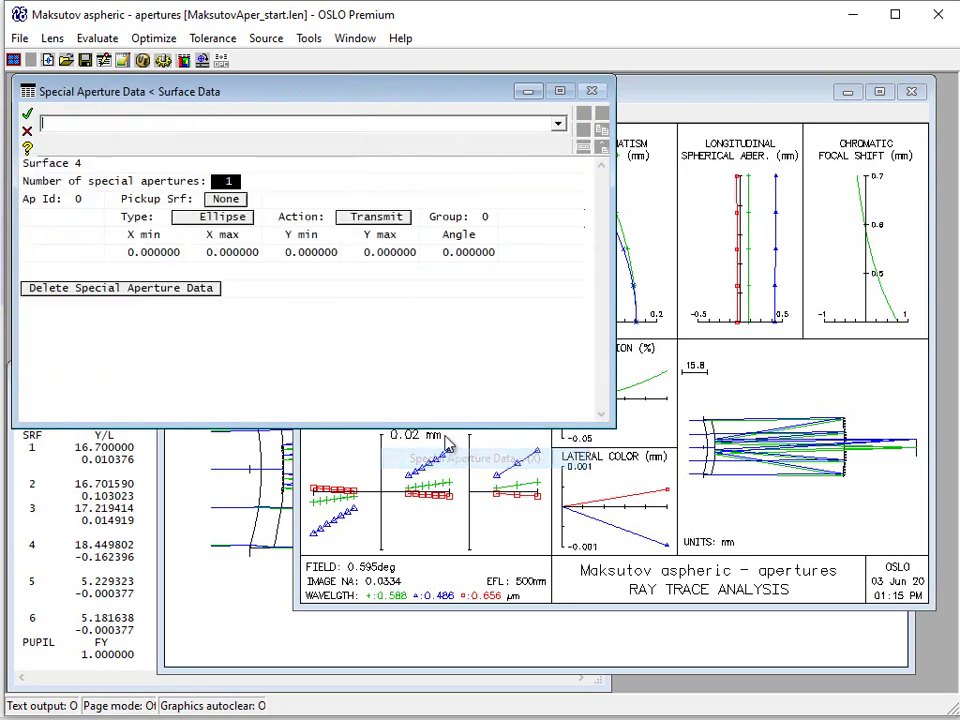
pyautogui.click(343, 217)
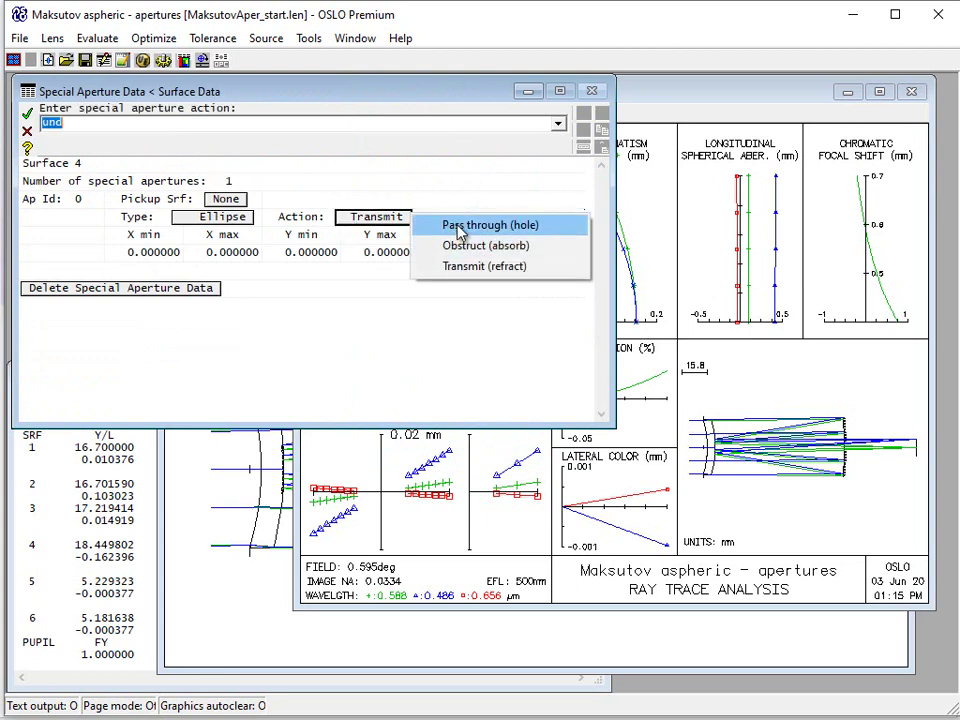
pyautogui.click(457, 226)
# Set the hole limits to X and Y min -5.3 and max 5.3, then check ray intercepts
pyautogui.click(178, 252)
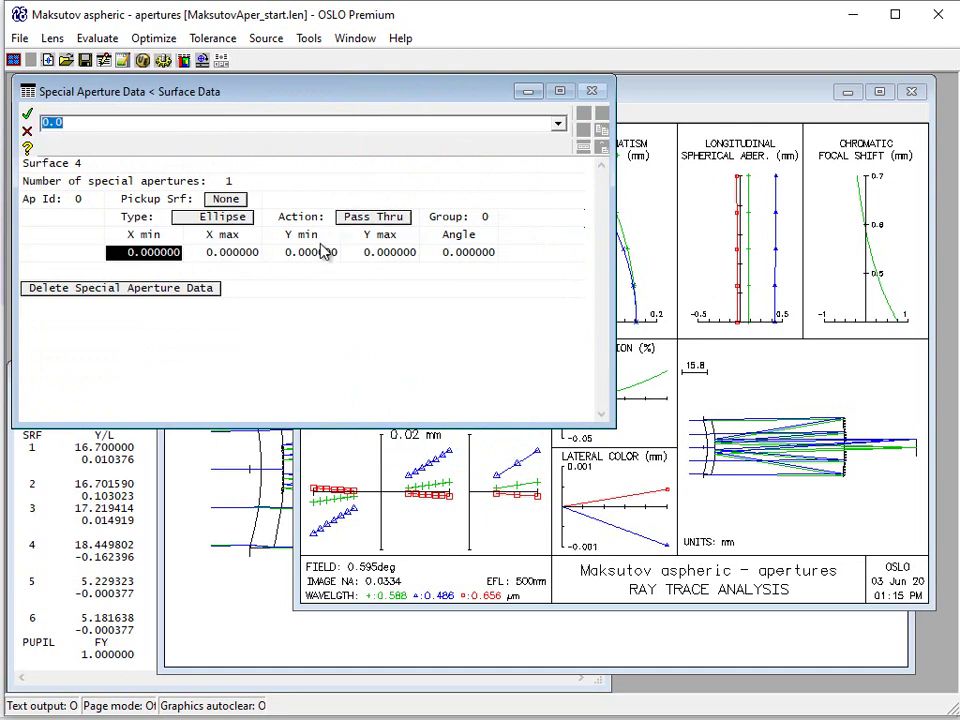
pyautogui.write('-5.')
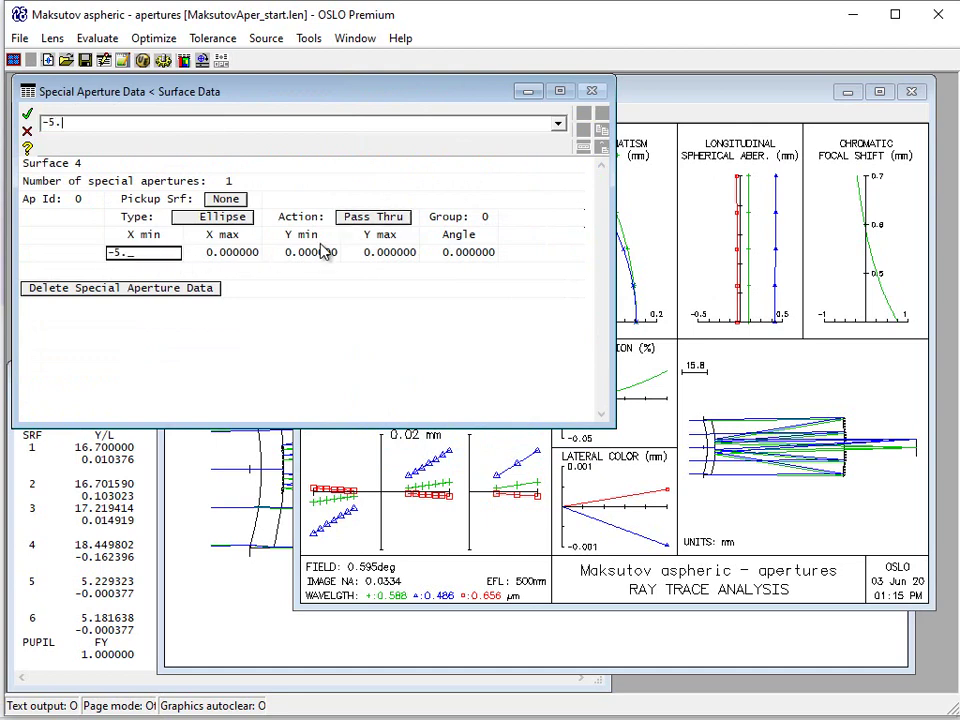
pyautogui.write('3')
pyautogui.press('Tab')
pyautogui.write('5')
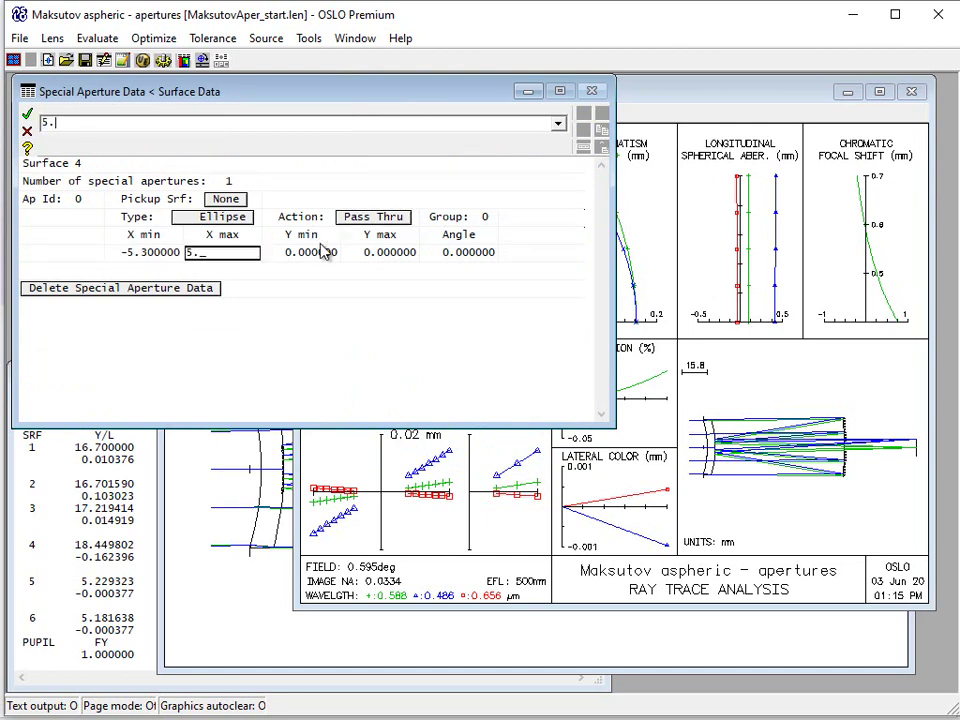
pyautogui.write('.3')
pyautogui.press('Tab')
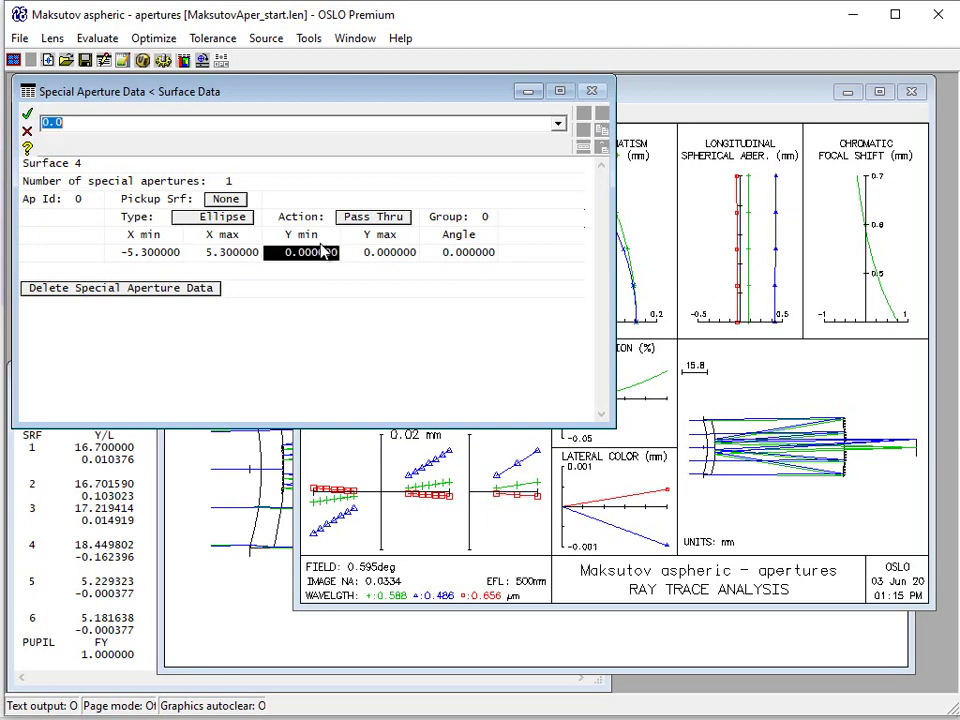
pyautogui.write('-5.')
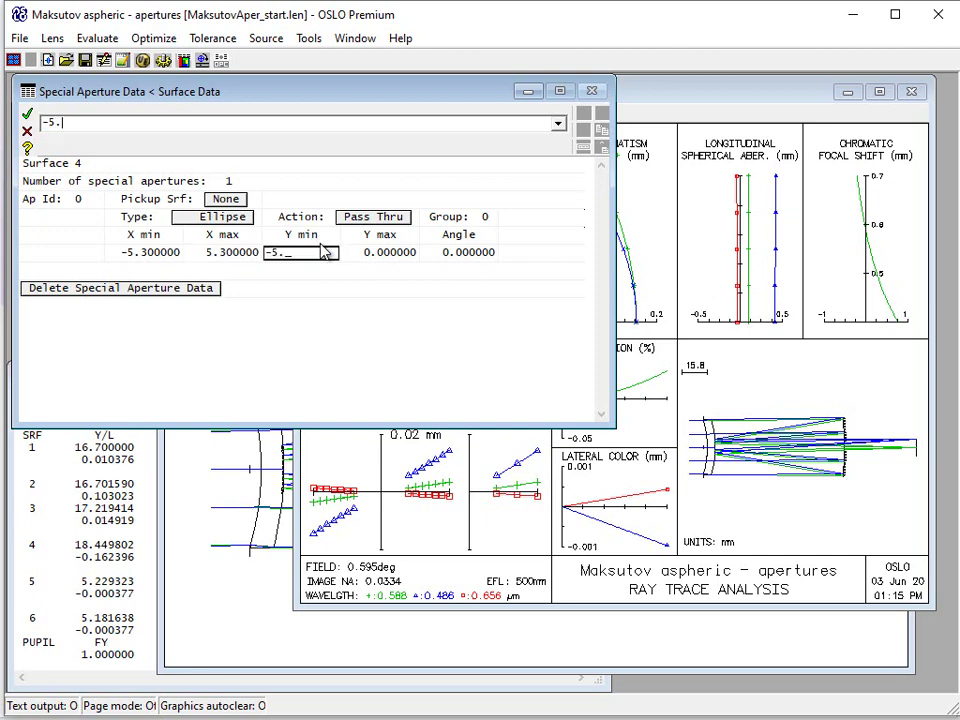
pyautogui.write('3')
pyautogui.press('Tab')
pyautogui.write('5')
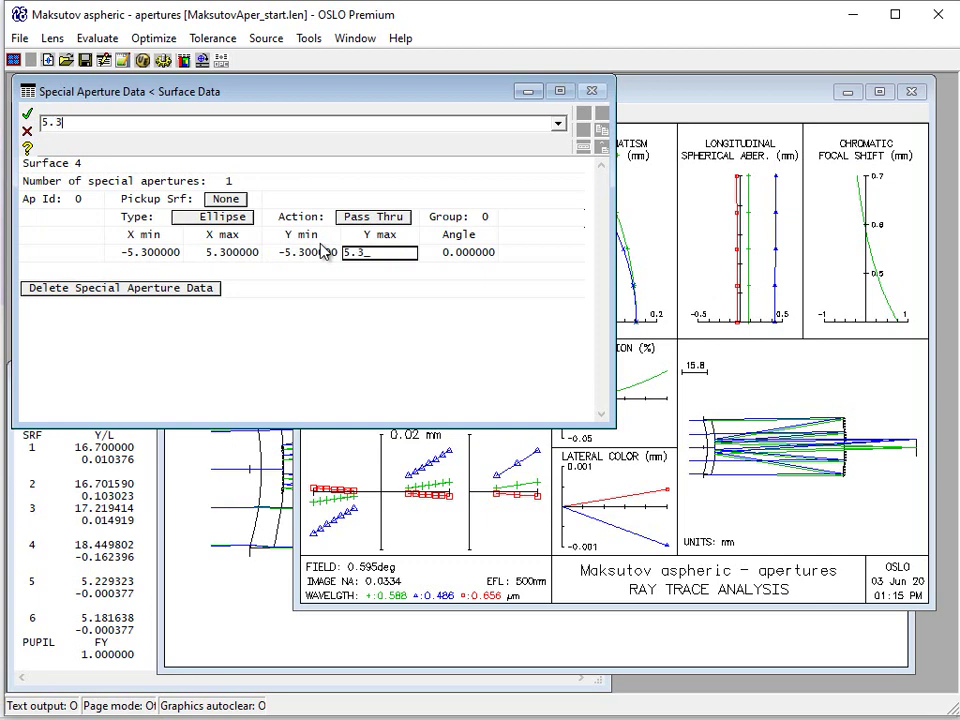
pyautogui.write('.3')
pyautogui.press('Return')
pyautogui.press('Return')
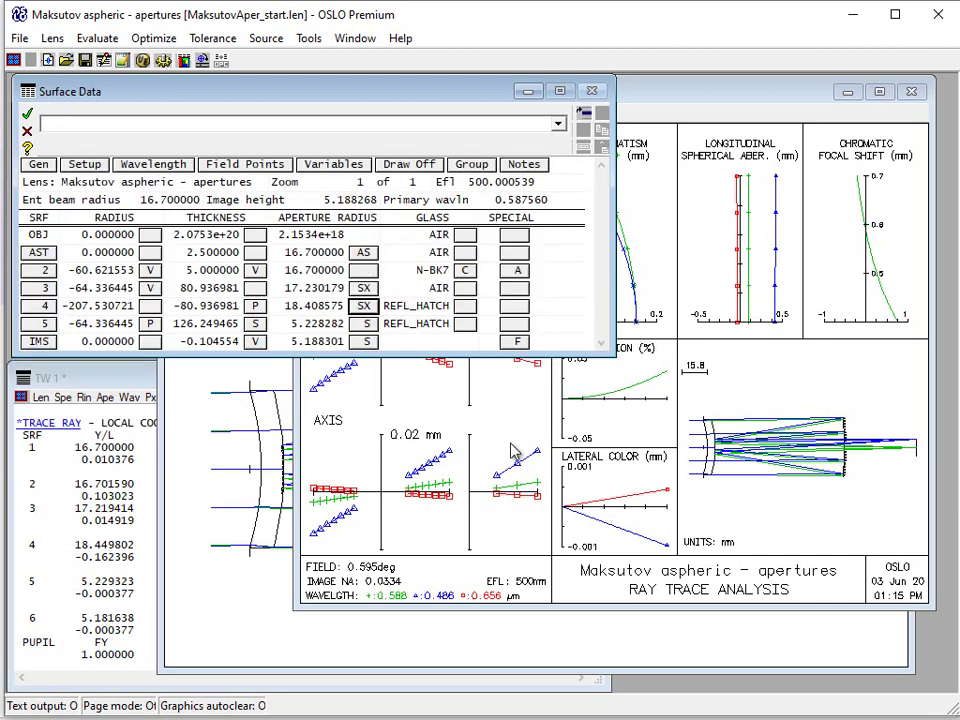
pyautogui.click(493, 473)
# Zoom into the primary mirror's hole, unzoom, review the ray intercept curves, and return to Surface Data
pyautogui.click(251, 456)
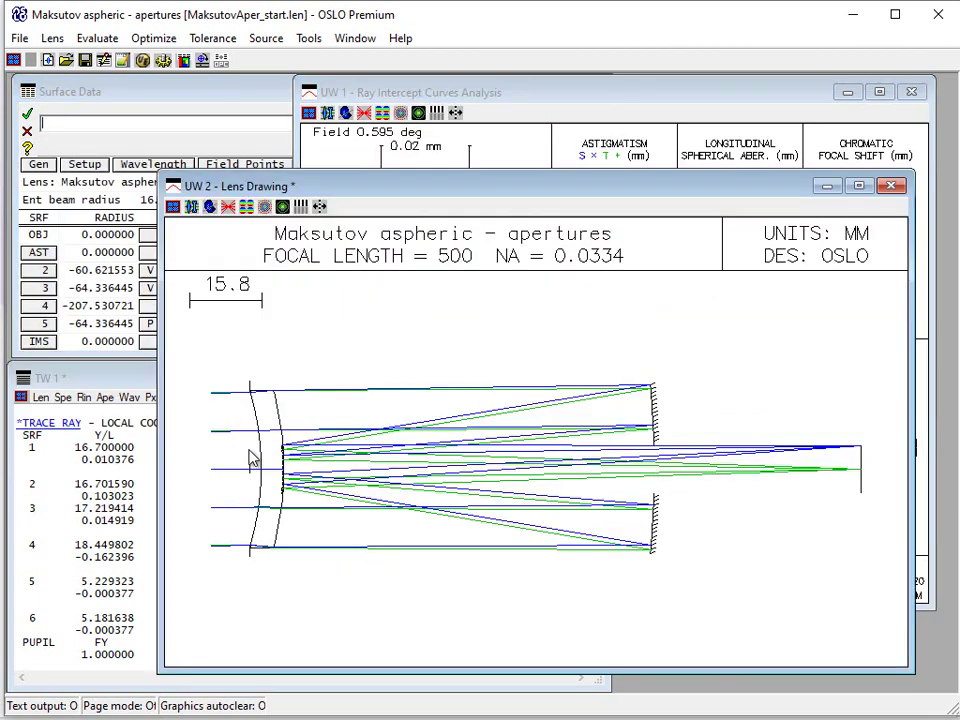
pyautogui.moveTo(596, 399); pyautogui.dragTo(677, 521)
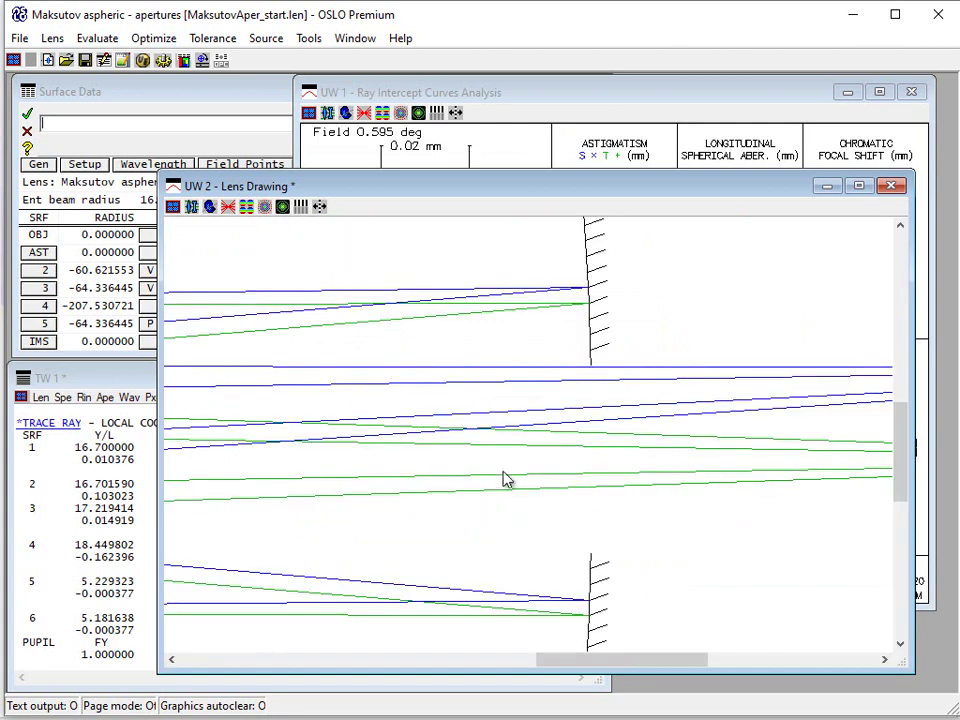
pyautogui.click(451, 438)
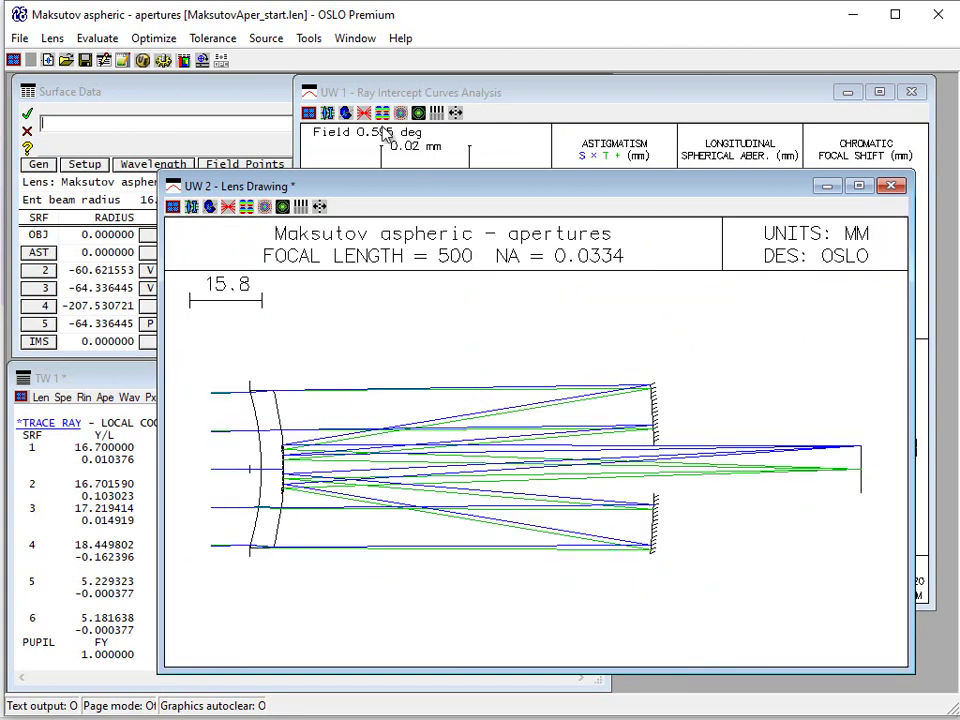
pyautogui.click(447, 172)
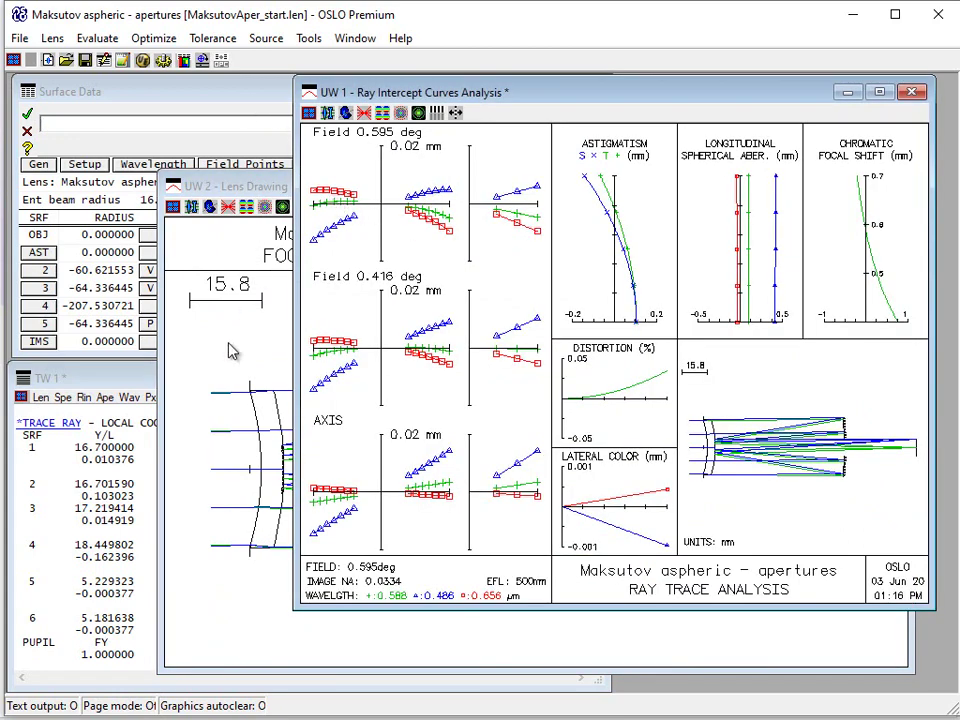
pyautogui.click(174, 262)
pyautogui.click(192, 140)
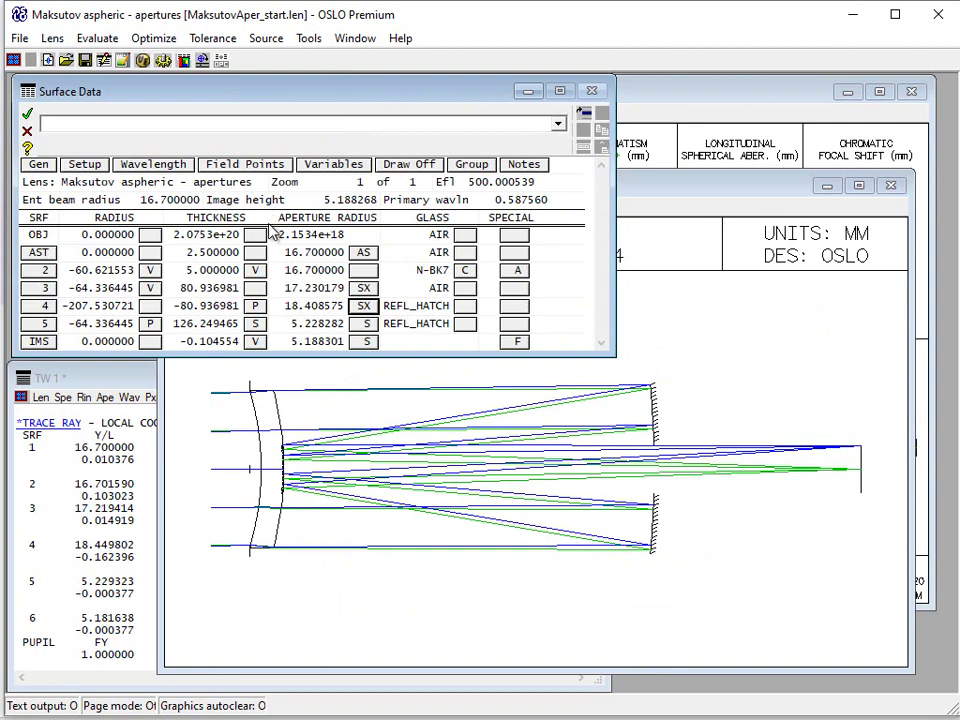